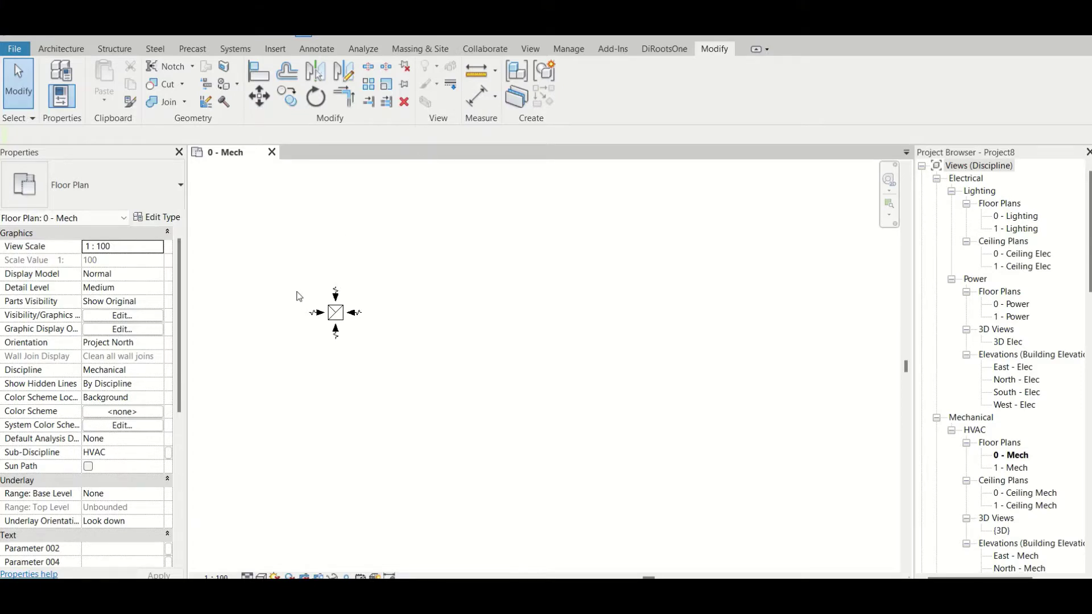
{"action": "scroll", "coordinate": [280, 317], "scroll_direction": "up", "scroll_amount": 2}
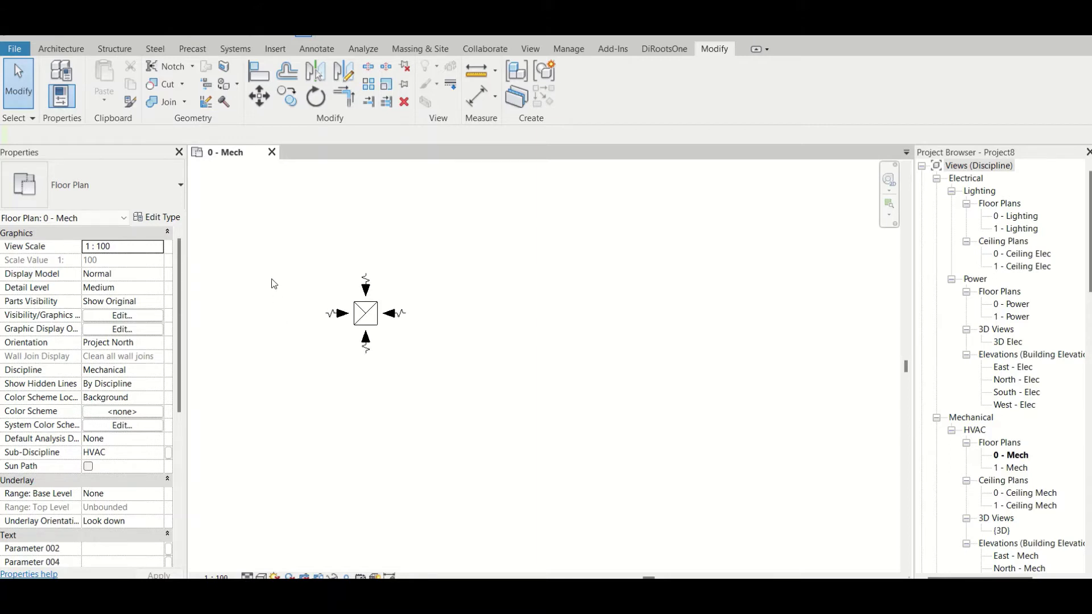
{"action": "scroll", "coordinate": [278, 274], "scroll_direction": "up", "scroll_amount": 1}
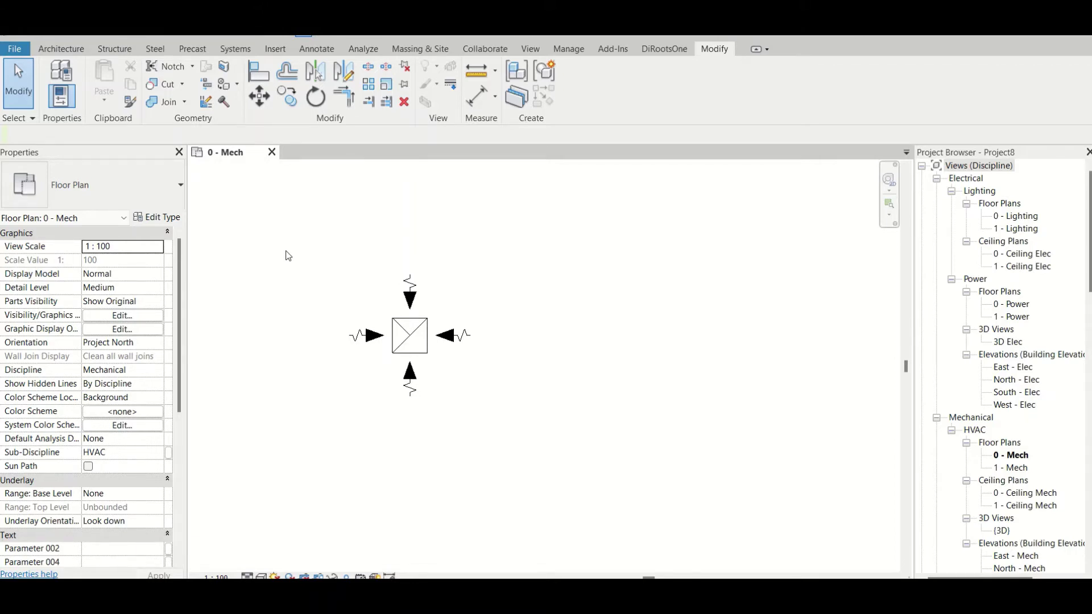
{"action": "scroll", "coordinate": [431, 353], "scroll_direction": "down", "scroll_amount": 2}
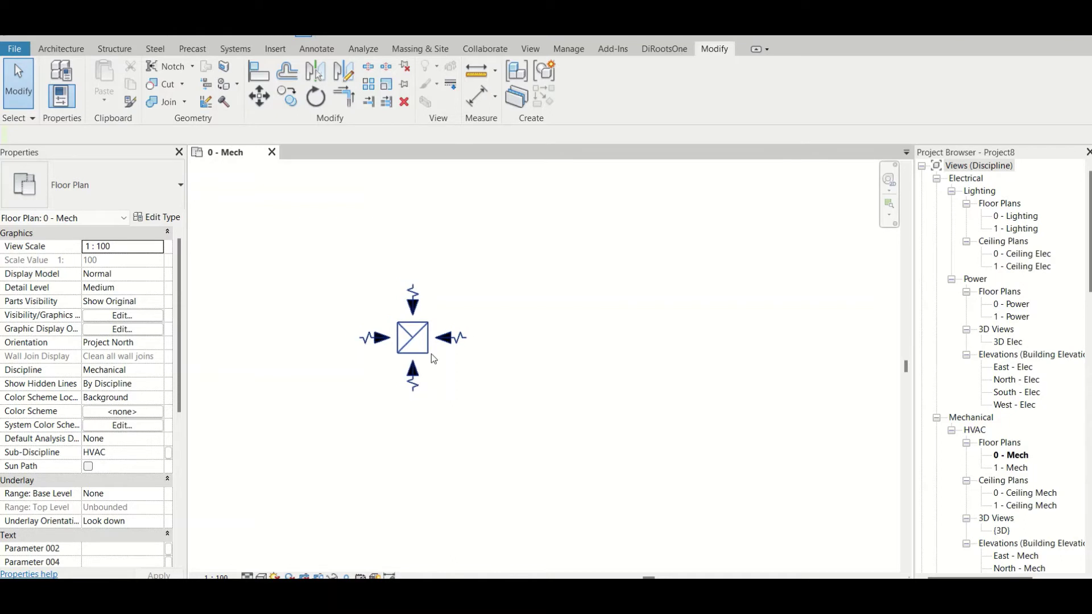
{"action": "left_click", "coordinate": [425, 351]}
{"action": "scroll", "coordinate": [355, 332], "scroll_direction": "up", "scroll_amount": 1}
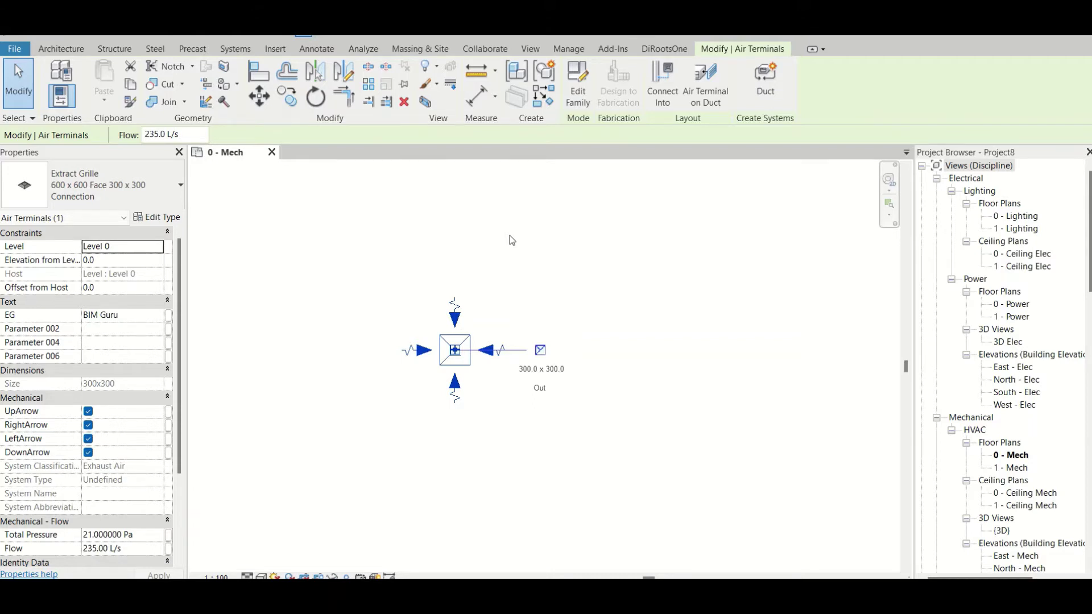
{"action": "key", "text": "a"}
{"action": "key", "text": "r"}
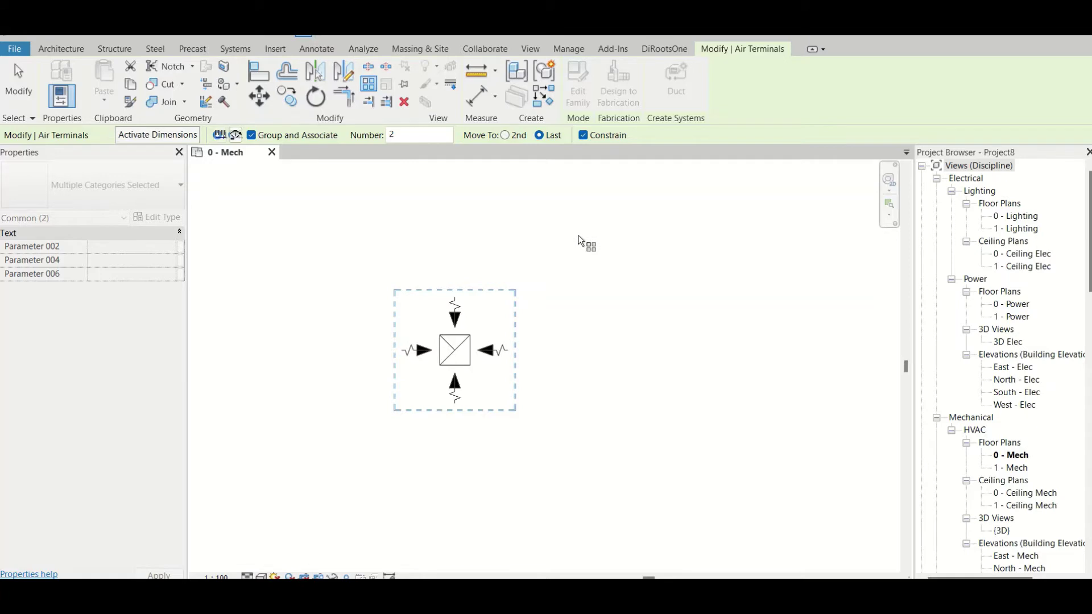
{"action": "key", "text": "Escape"}
{"action": "key", "text": "Escape"}
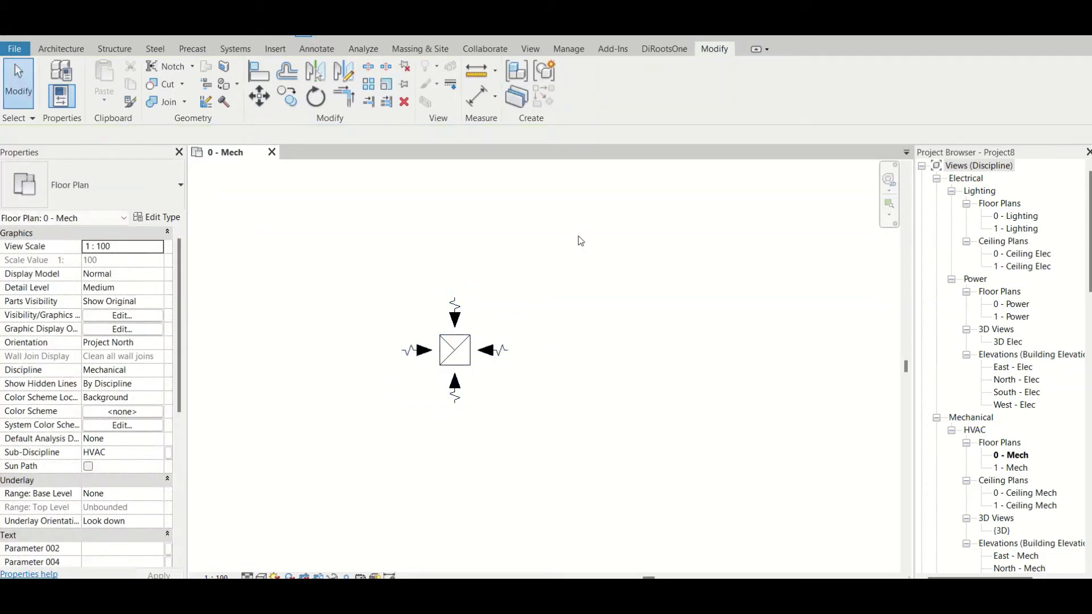
Step: Set up a linear array of the extract grille with 5 members, grouped and associated, spaced by the 2nd member
{"action": "left_click", "coordinate": [369, 85]}
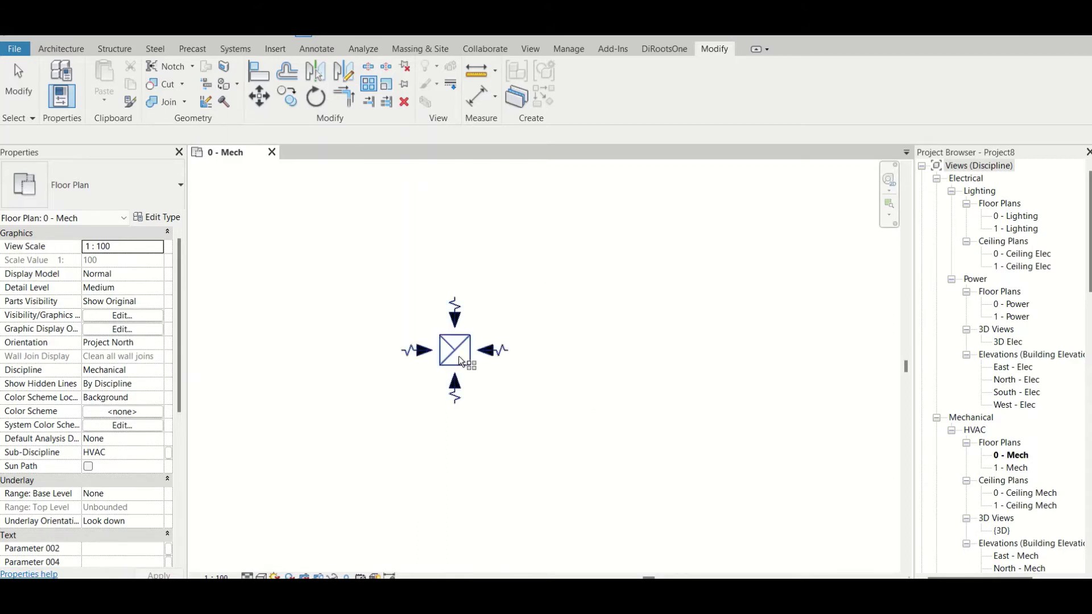
{"action": "left_click", "coordinate": [476, 327]}
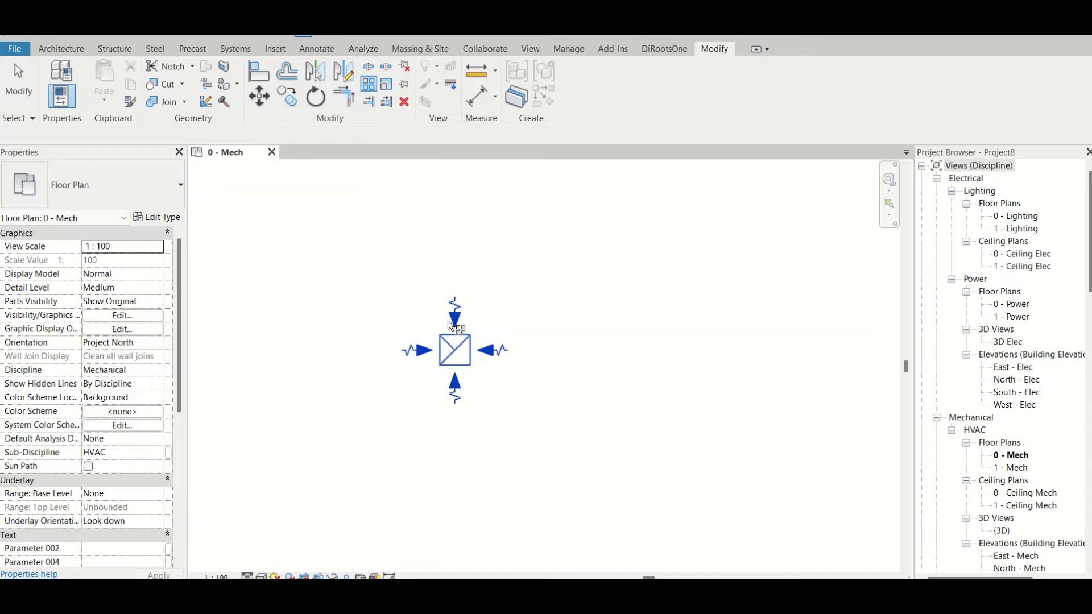
{"action": "key", "text": "Return"}
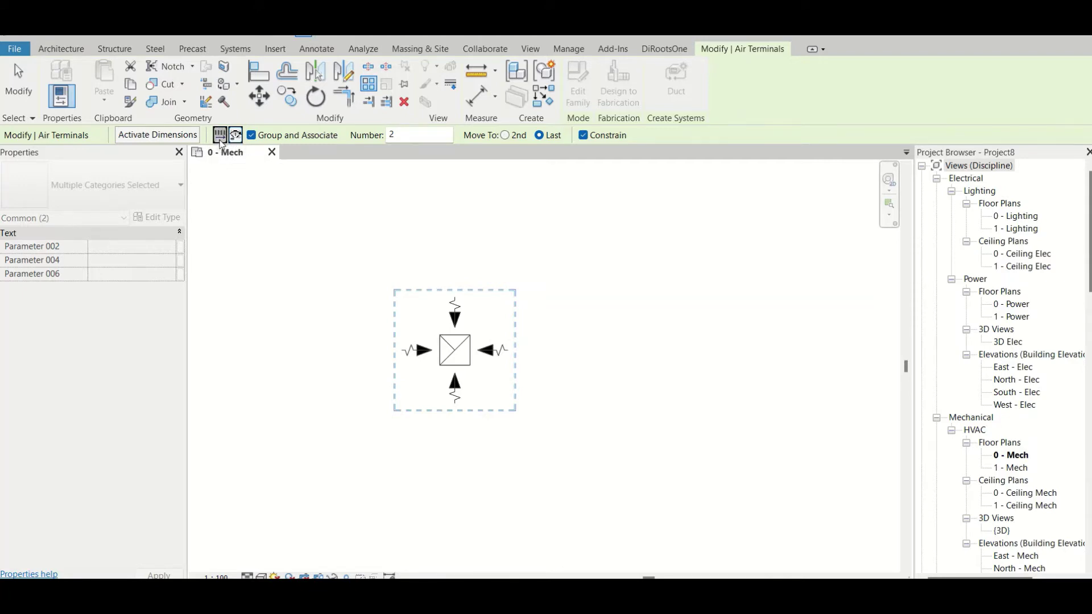
{"action": "left_click", "coordinate": [221, 139]}
{"action": "left_click", "coordinate": [226, 136]}
{"action": "scroll", "coordinate": [447, 364], "scroll_direction": "down", "scroll_amount": 2}
{"action": "scroll", "coordinate": [449, 365], "scroll_direction": "down", "scroll_amount": 1}
{"action": "middle_click_drag", "start_coordinate": [519, 397], "coordinate": [403, 356]}
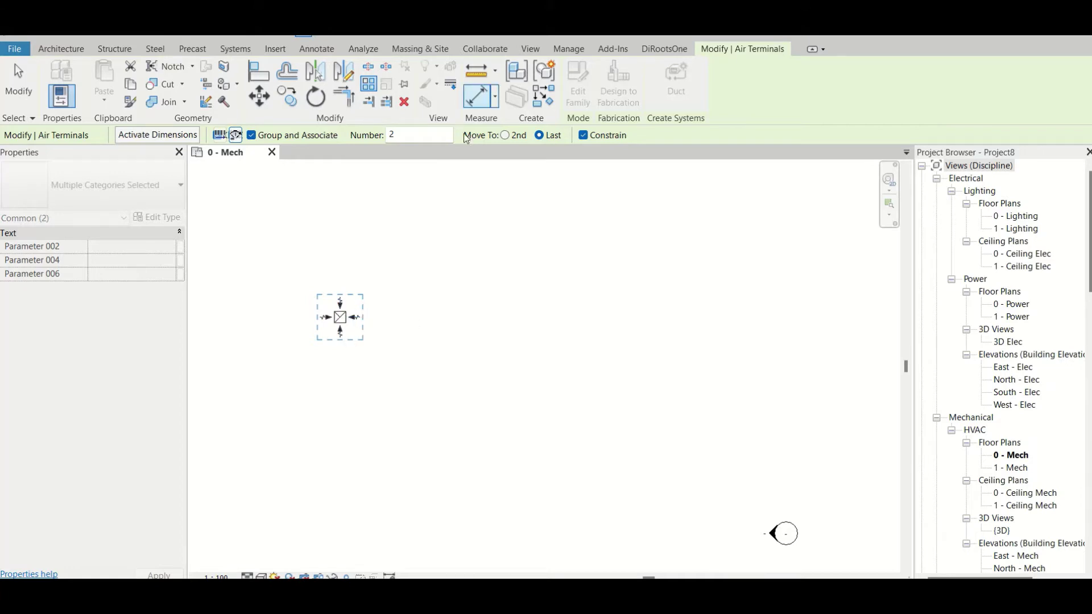
{"action": "left_click", "coordinate": [408, 135]}
{"action": "type", "text": "5"}
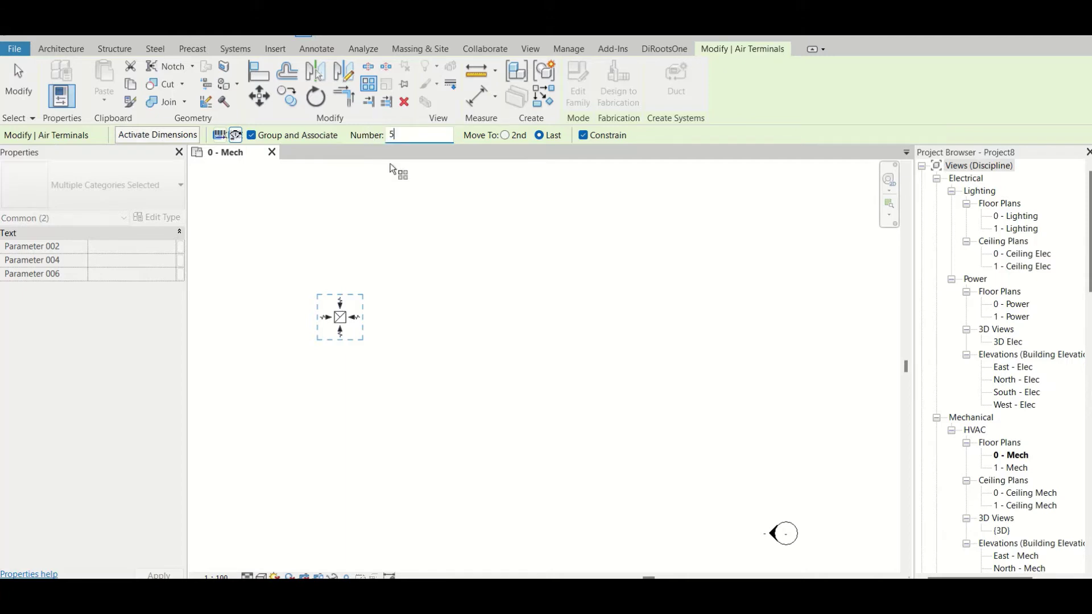
{"action": "left_click", "coordinate": [517, 136]}
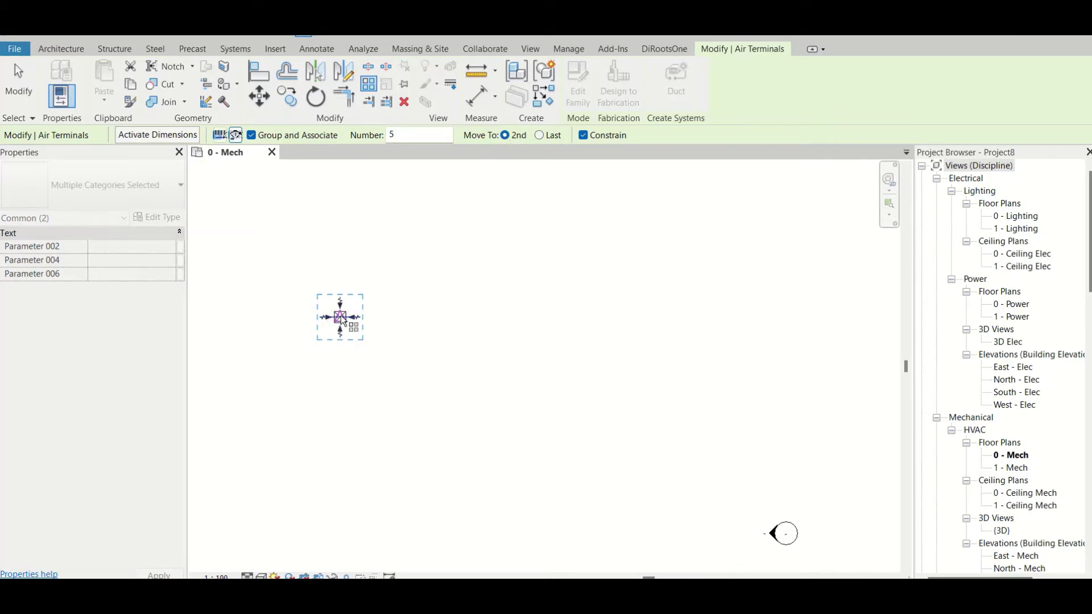
Step: Create the array from the grille's centre with a horizontal spacing of 4000 to the right, accepting 5 members
{"action": "scroll", "coordinate": [341, 320], "scroll_direction": "up", "scroll_amount": 2}
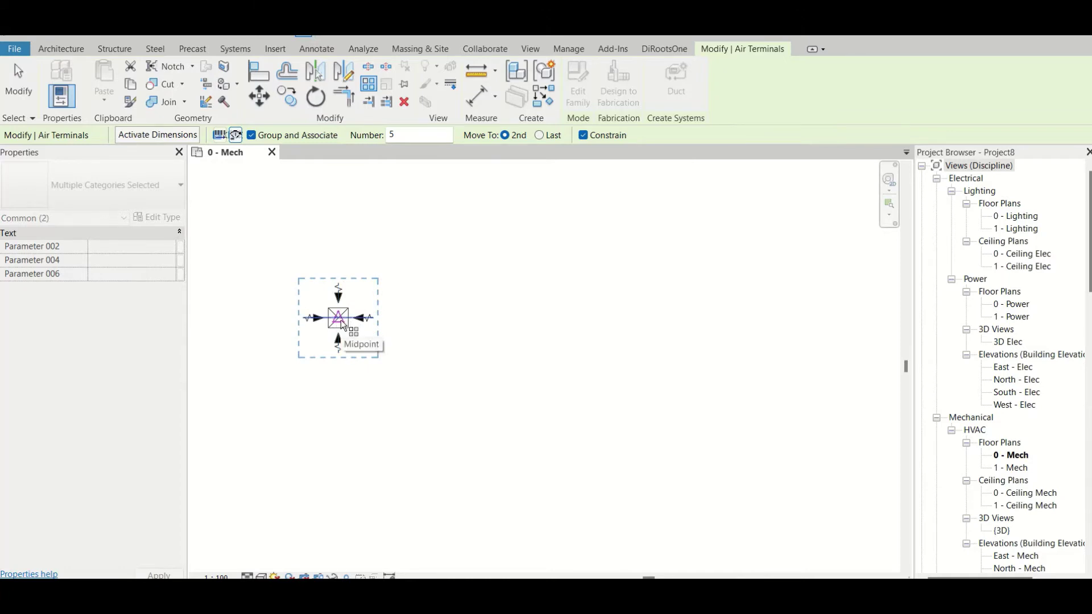
{"action": "left_click", "coordinate": [340, 319]}
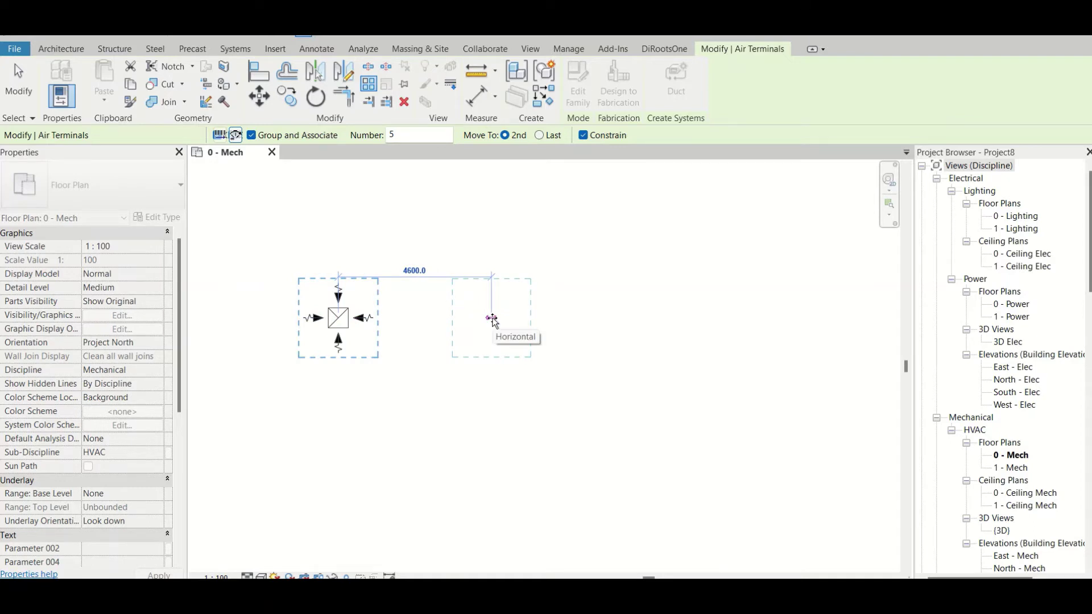
{"action": "type", "text": "400"}
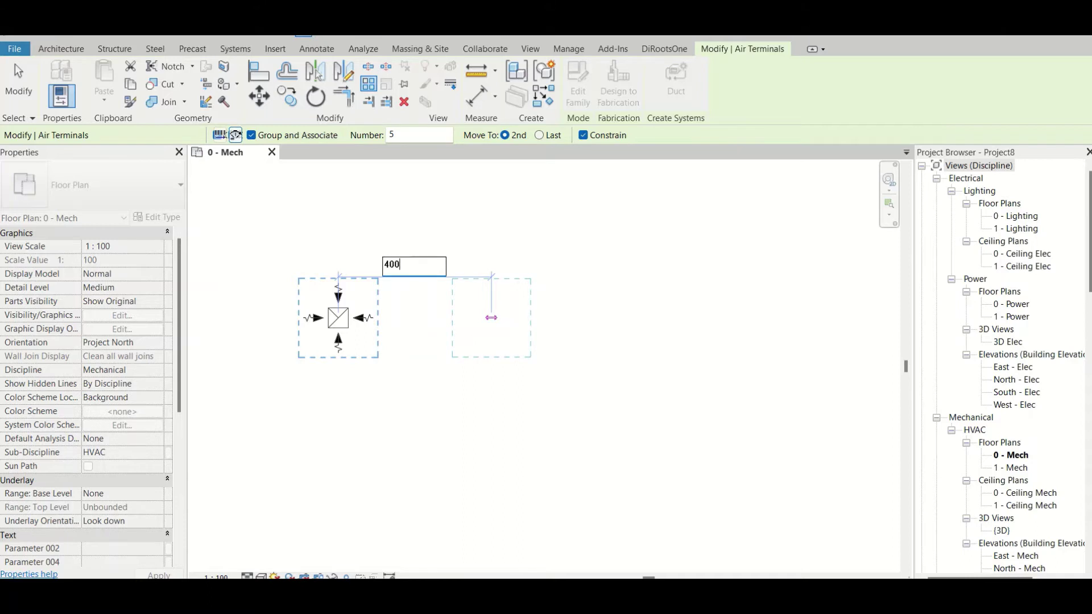
{"action": "type", "text": "0"}
{"action": "key", "text": "Return"}
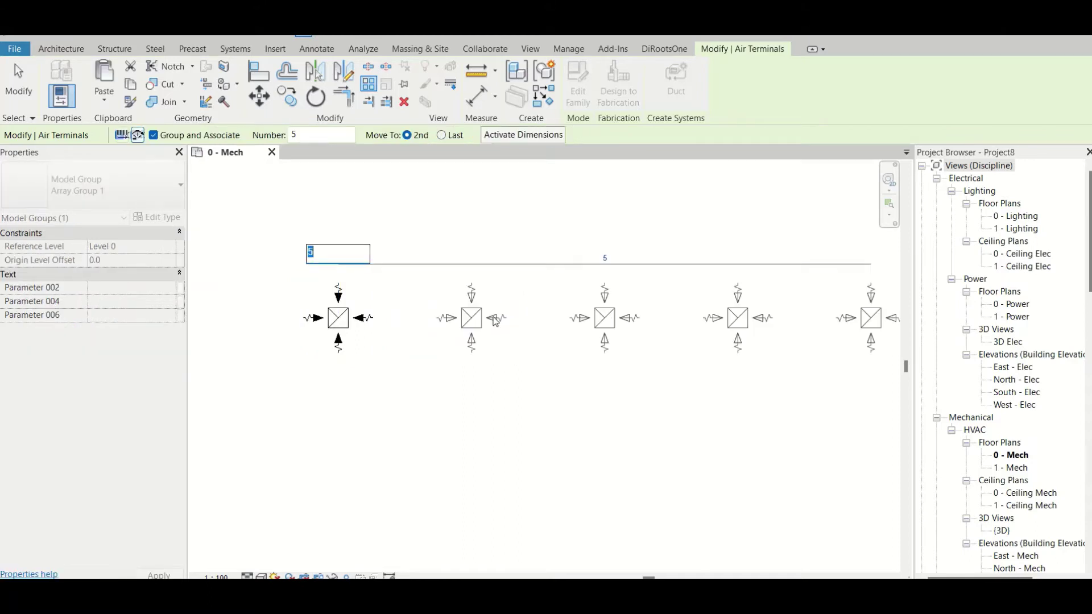
{"action": "key", "text": "Return"}
{"action": "scroll", "coordinate": [473, 402], "scroll_direction": "down", "scroll_amount": 1}
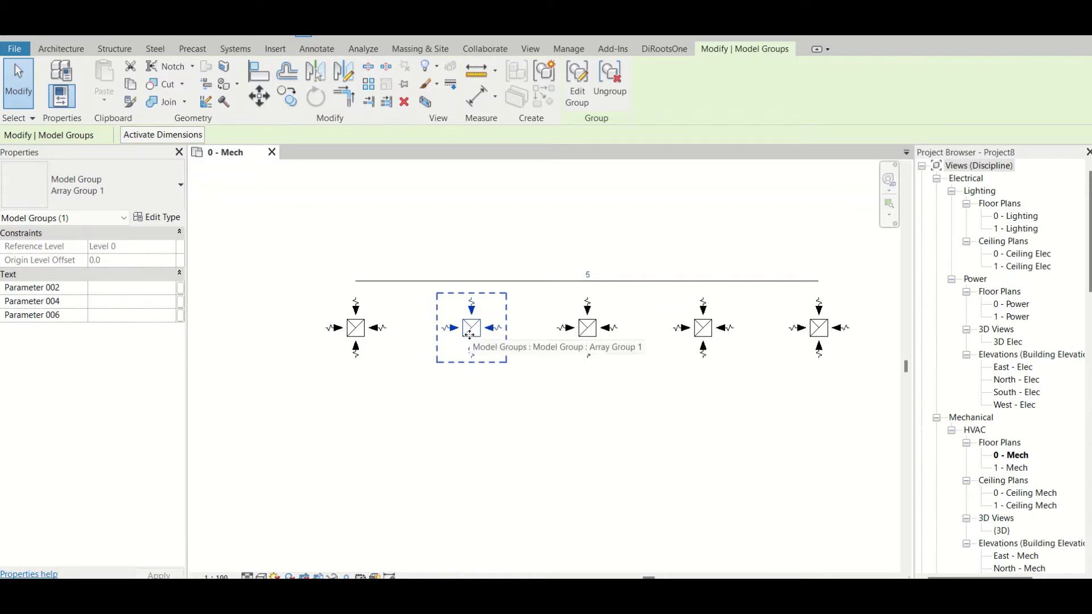
Step: Check the spacing with aligned dimensions between the centres of the first three grilles, and delete the dimensions
{"action": "key", "text": "d"}
{"action": "key", "text": "i"}
{"action": "left_click", "coordinate": [414, 348]}
{"action": "left_click", "coordinate": [471, 340]}
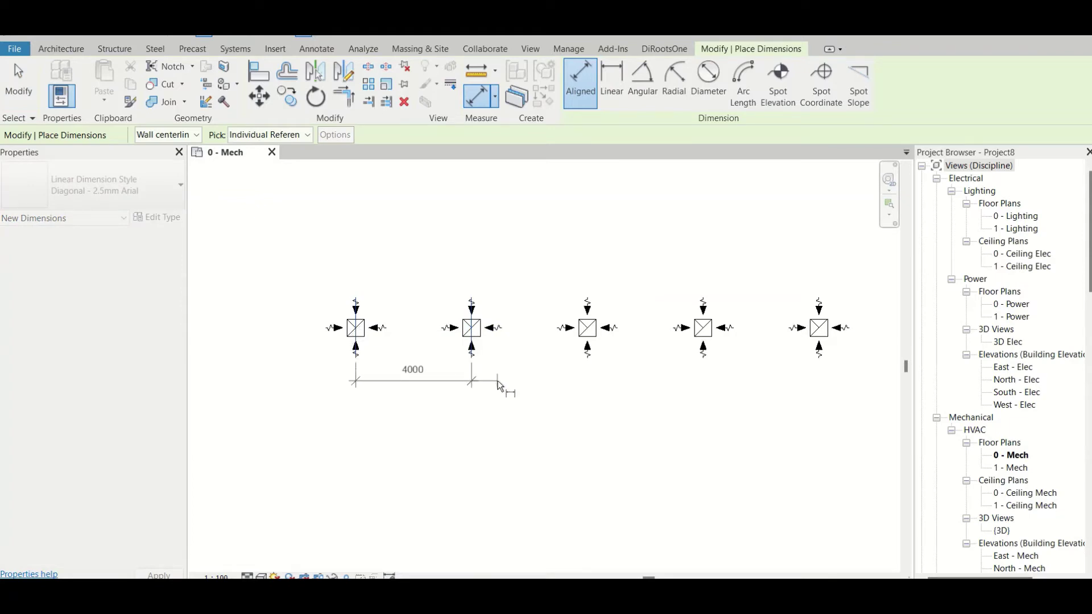
{"action": "left_click", "coordinate": [497, 386]}
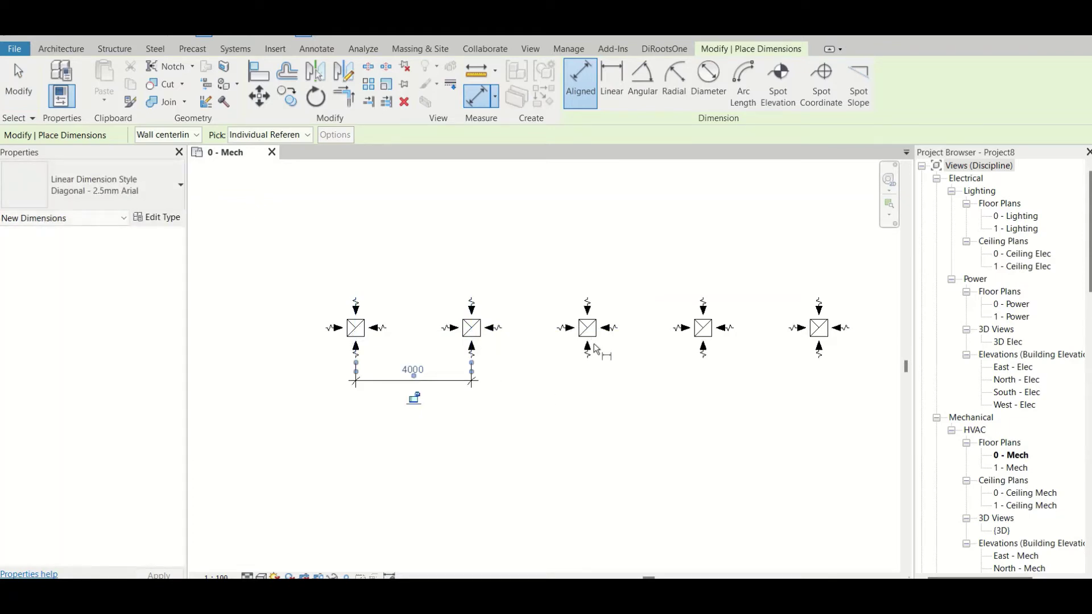
{"action": "left_click", "coordinate": [587, 341]}
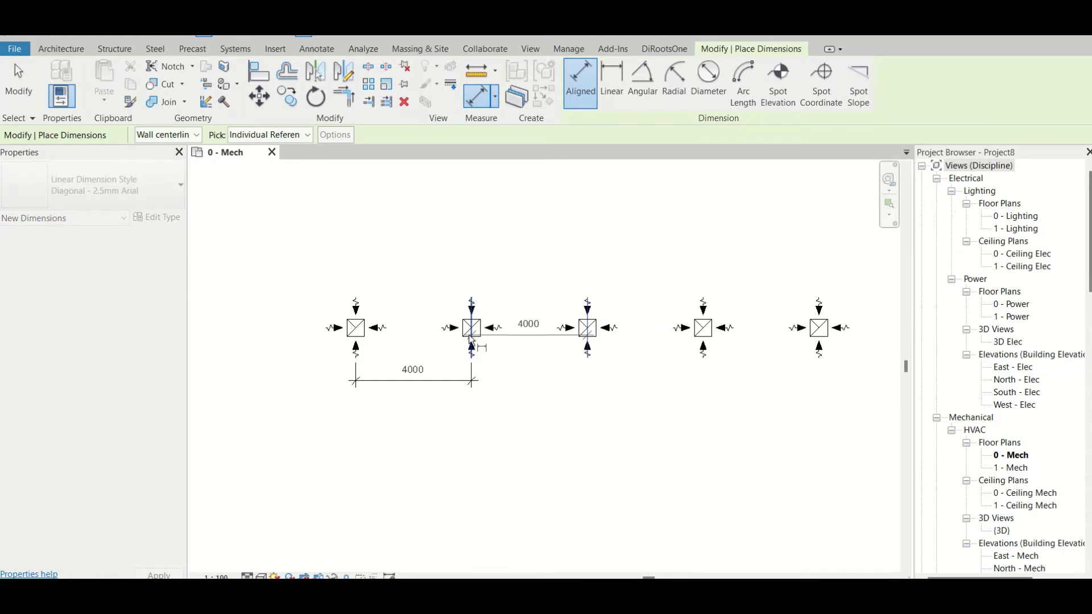
{"action": "left_click", "coordinate": [500, 385]}
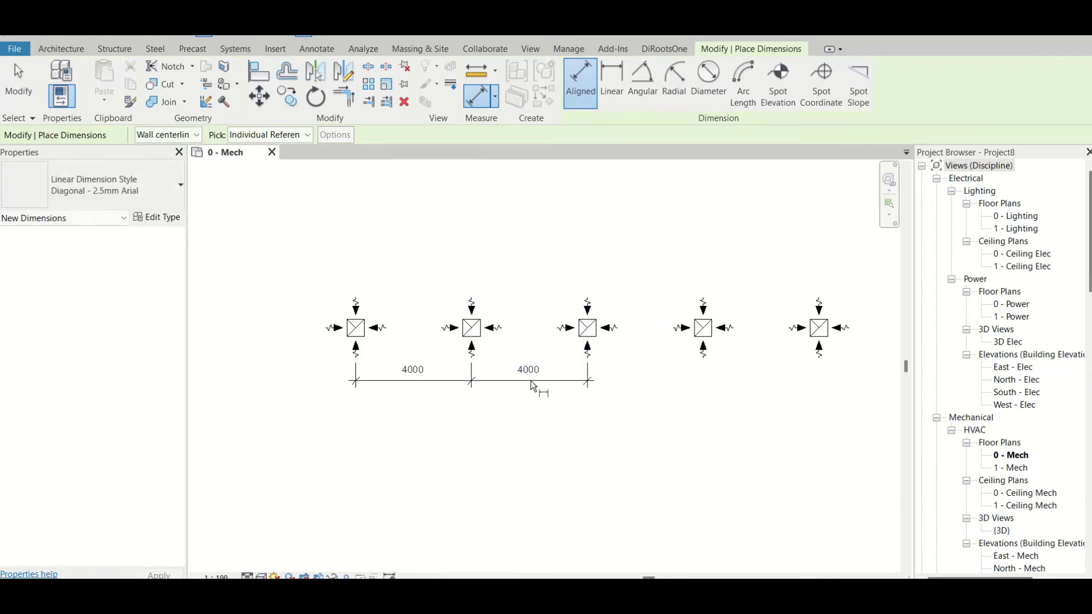
{"action": "key", "text": "Escape"}
{"action": "key", "text": "Escape"}
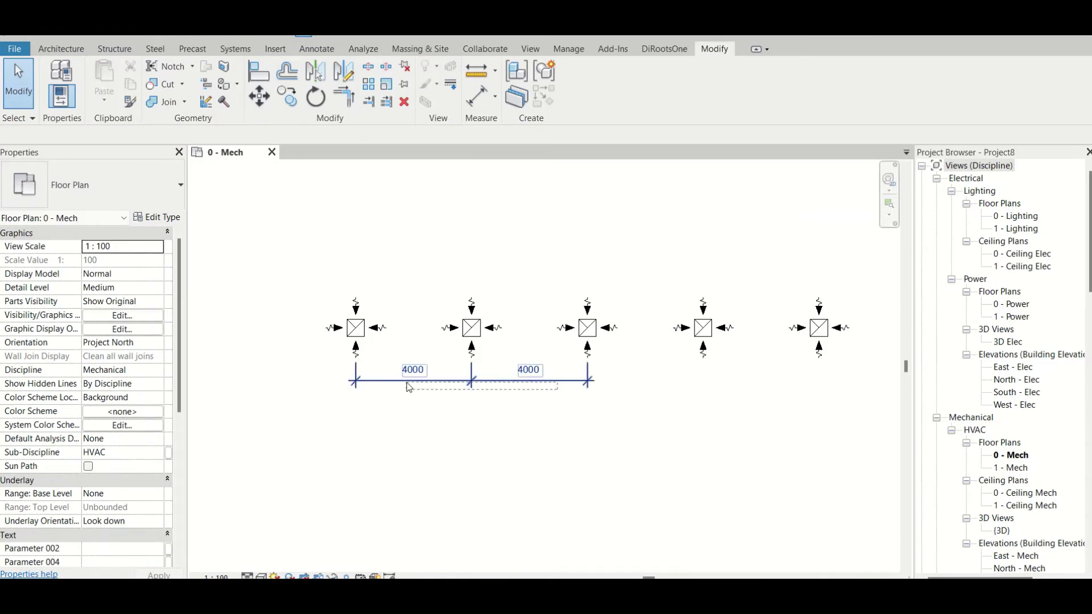
{"action": "left_click", "coordinate": [408, 387]}
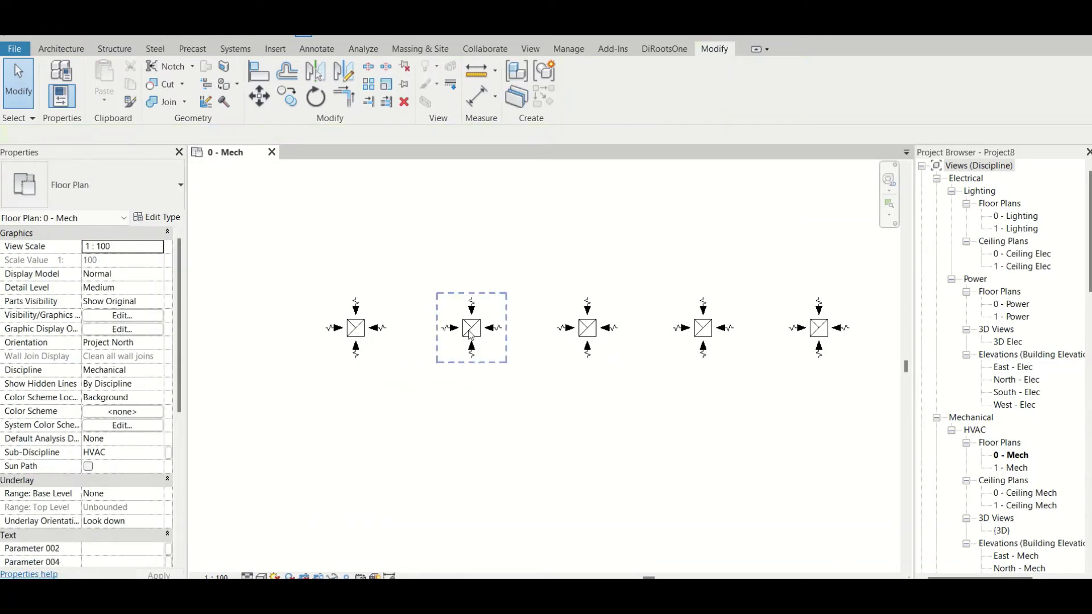
Step: Select the first grille group of the array and set the array's member count to 10
{"action": "left_click", "coordinate": [364, 332]}
{"action": "right_click", "coordinate": [364, 333]}
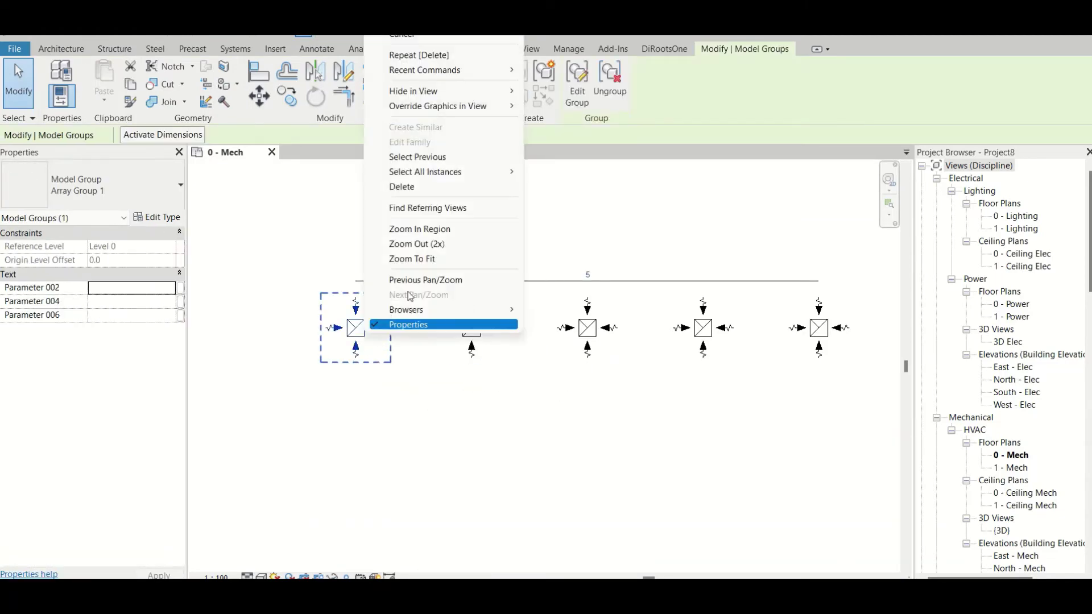
{"action": "mouse_move", "coordinate": [438, 174]}
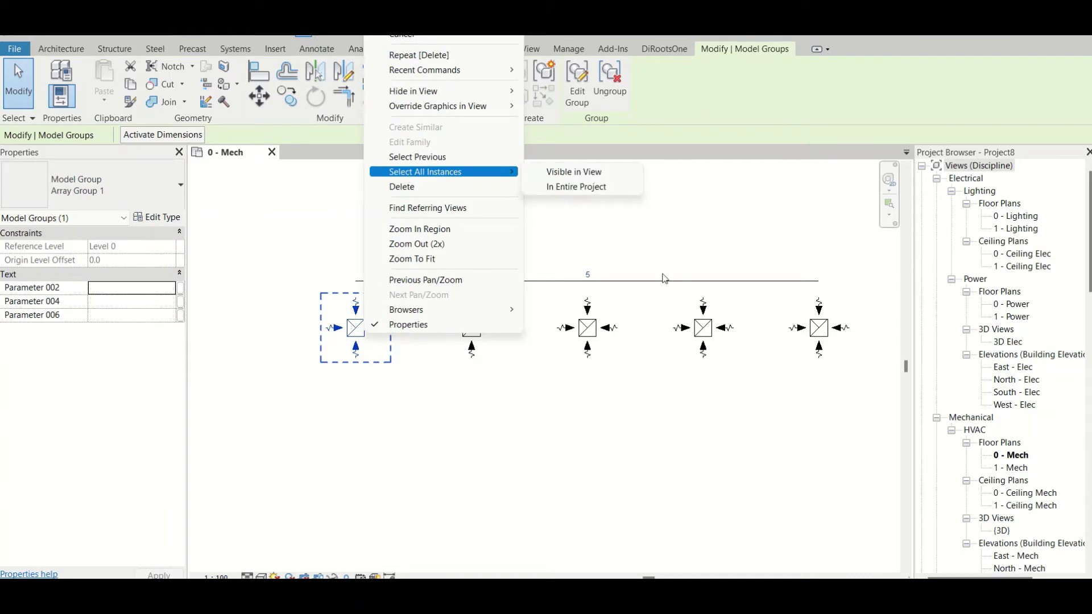
{"action": "left_click", "coordinate": [754, 414]}
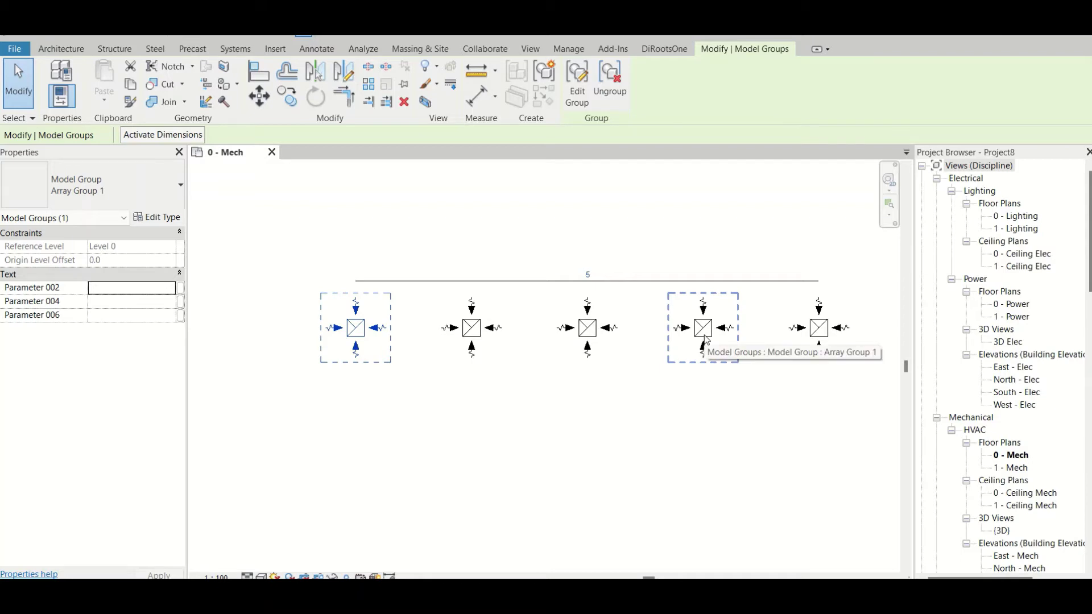
{"action": "scroll", "coordinate": [555, 377], "scroll_direction": "down", "scroll_amount": 3}
{"action": "middle_click_drag", "start_coordinate": [600, 386], "coordinate": [496, 354]}
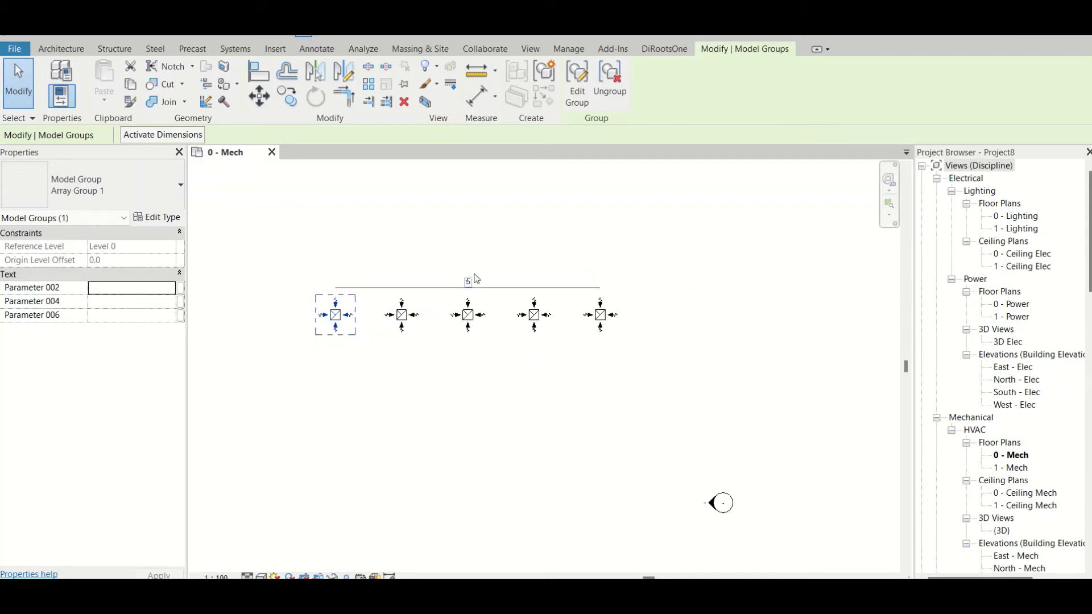
{"action": "left_click", "coordinate": [475, 277]}
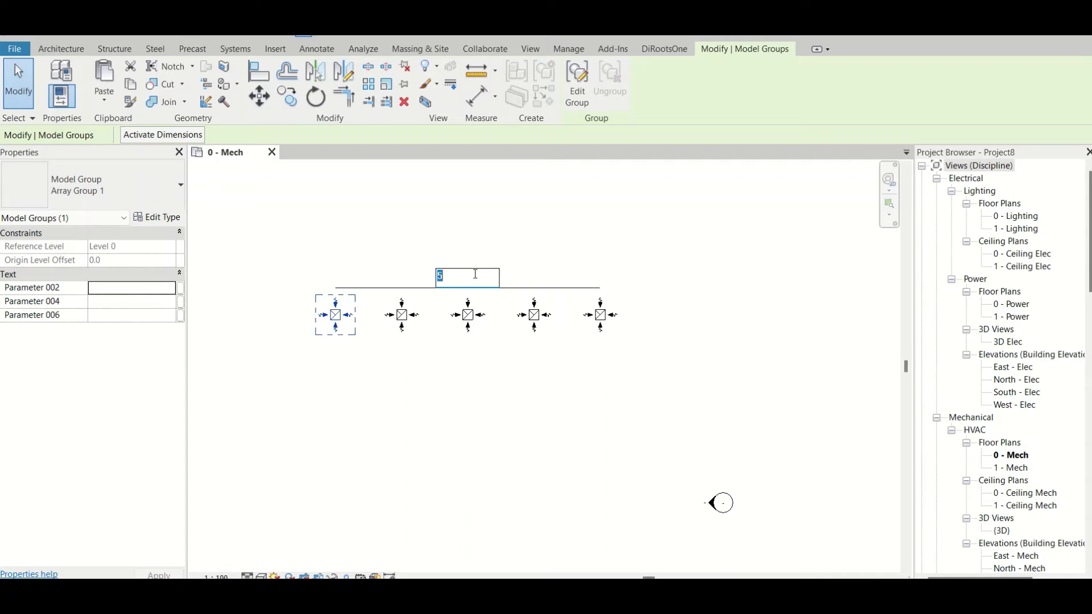
{"action": "type", "text": "10"}
{"action": "key", "text": "Return"}
{"action": "scroll", "coordinate": [507, 408], "scroll_direction": "down", "scroll_amount": 2}
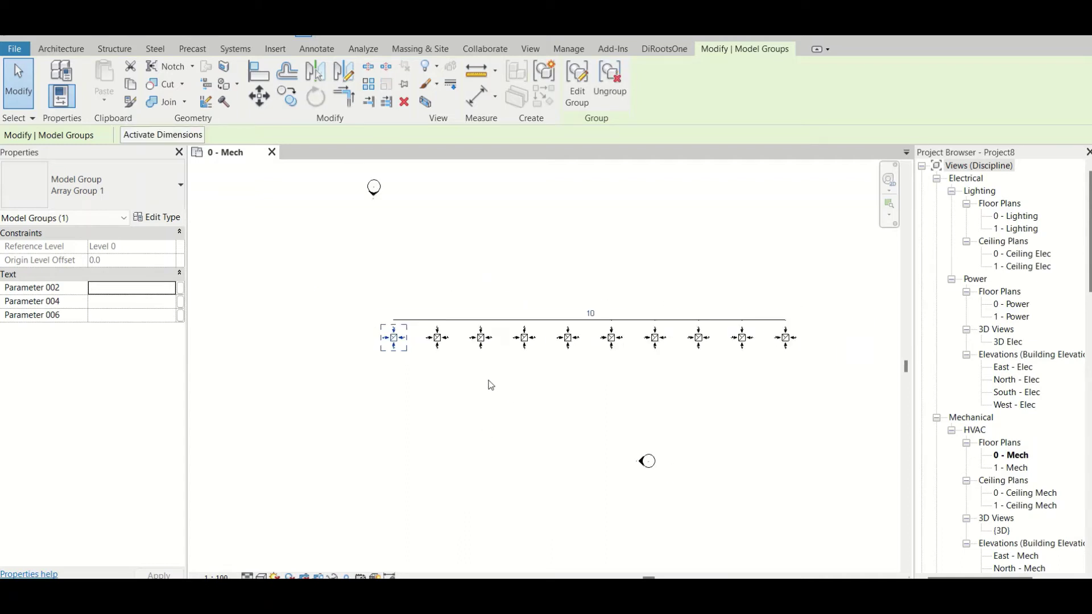
{"action": "middle_click_drag", "start_coordinate": [488, 383], "coordinate": [341, 375]}
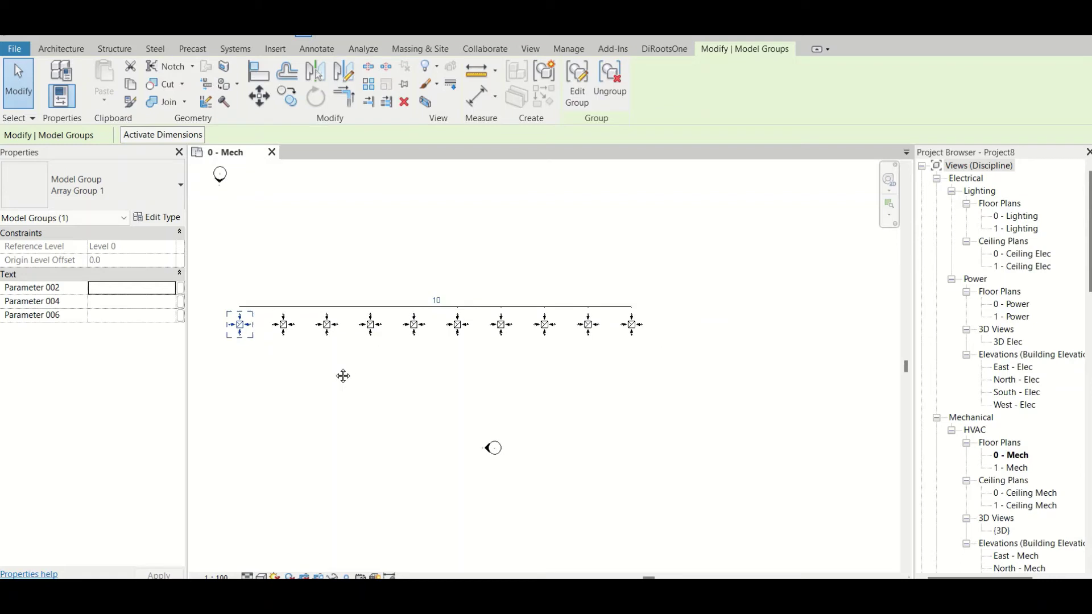
Step: Set the grille array's member count to 100
{"action": "left_click", "coordinate": [436, 301]}
{"action": "type", "text": "100"}
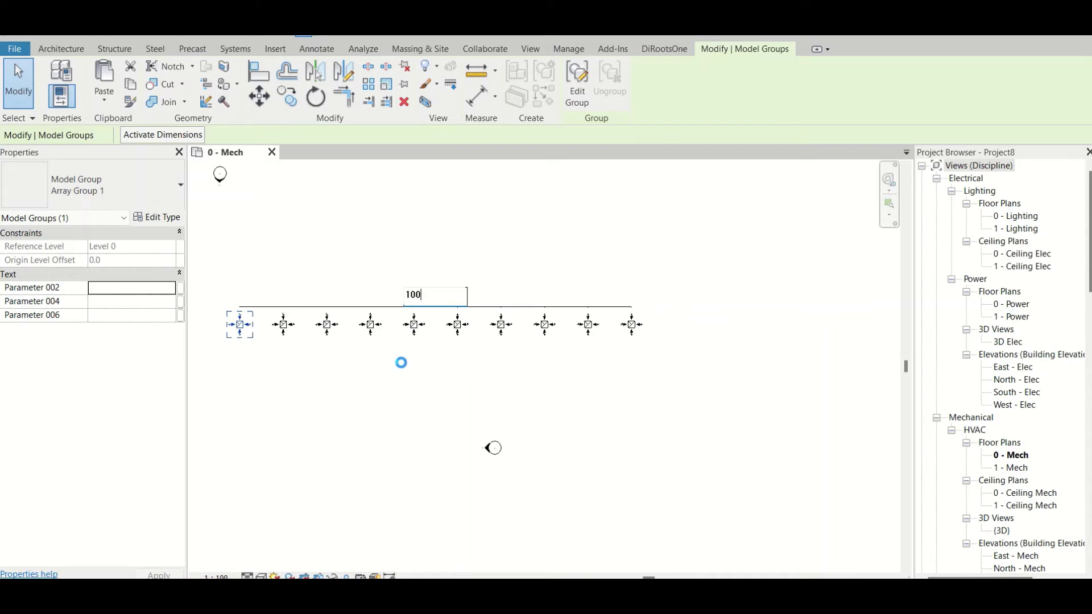
{"action": "scroll", "coordinate": [415, 369], "scroll_direction": "down", "scroll_amount": 1}
{"action": "scroll", "coordinate": [430, 351], "scroll_direction": "down", "scroll_amount": 3}
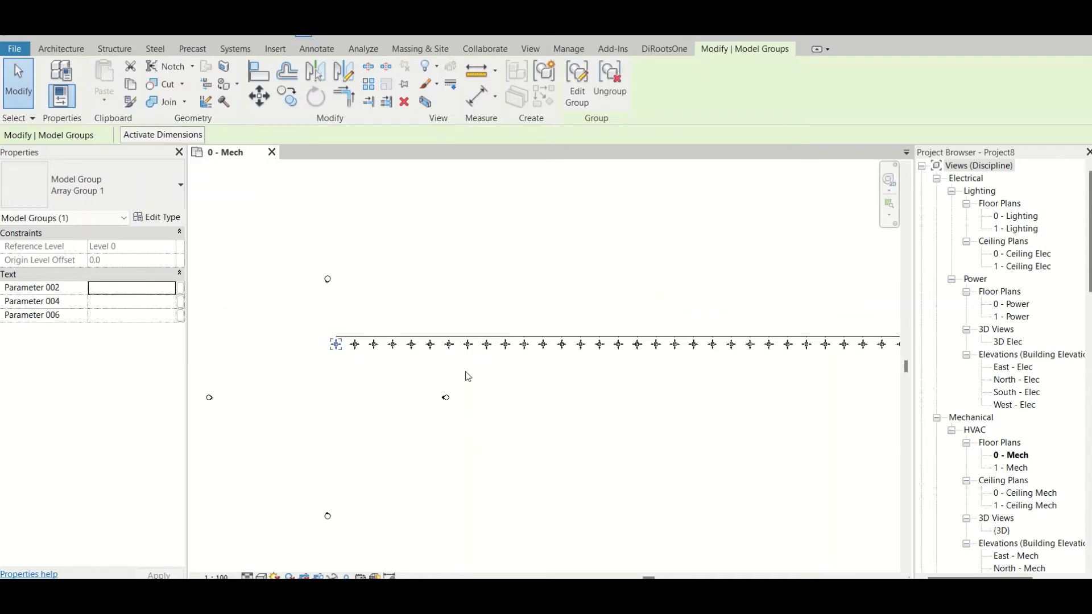
{"action": "middle_click_drag", "start_coordinate": [634, 336], "coordinate": [606, 340]}
{"action": "scroll", "coordinate": [550, 340], "scroll_direction": "down", "scroll_amount": 2}
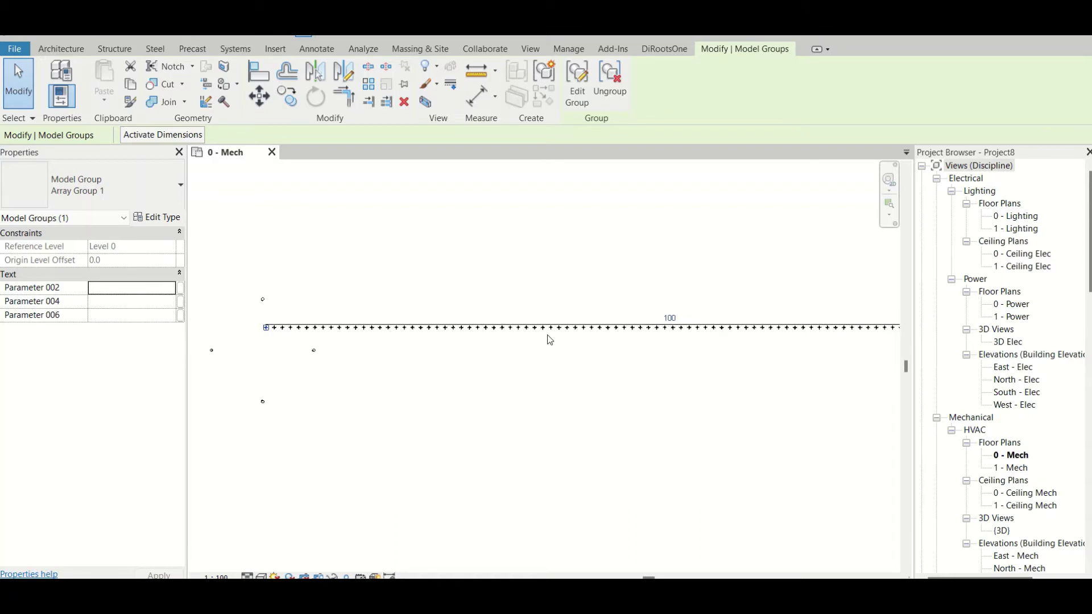
Step: Reduce the grille array's member count to 3
{"action": "left_click", "coordinate": [673, 319]}
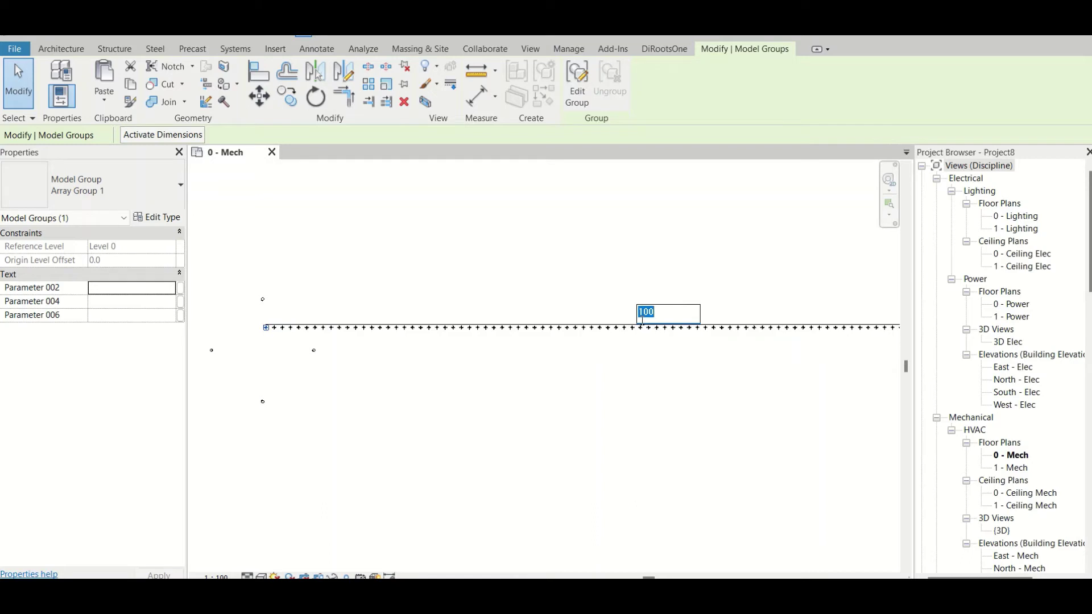
{"action": "type", "text": "3"}
{"action": "key", "text": "Return"}
{"action": "scroll", "coordinate": [241, 339], "scroll_direction": "up", "scroll_amount": 5}
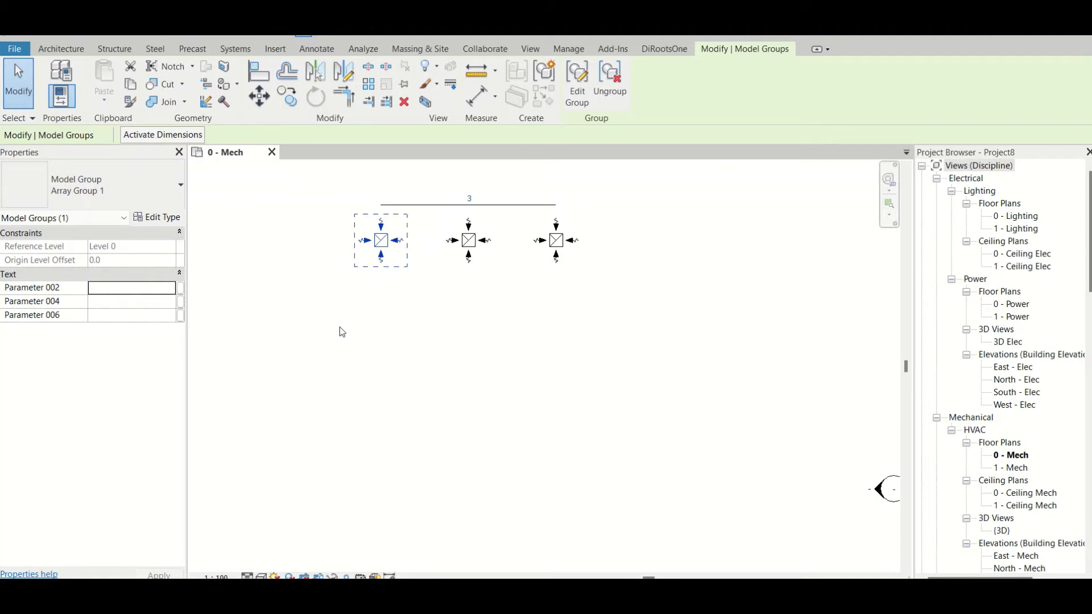
Step: Select all instances of the array group in the view and ungroup them into separate grilles
{"action": "left_click", "coordinate": [400, 339]}
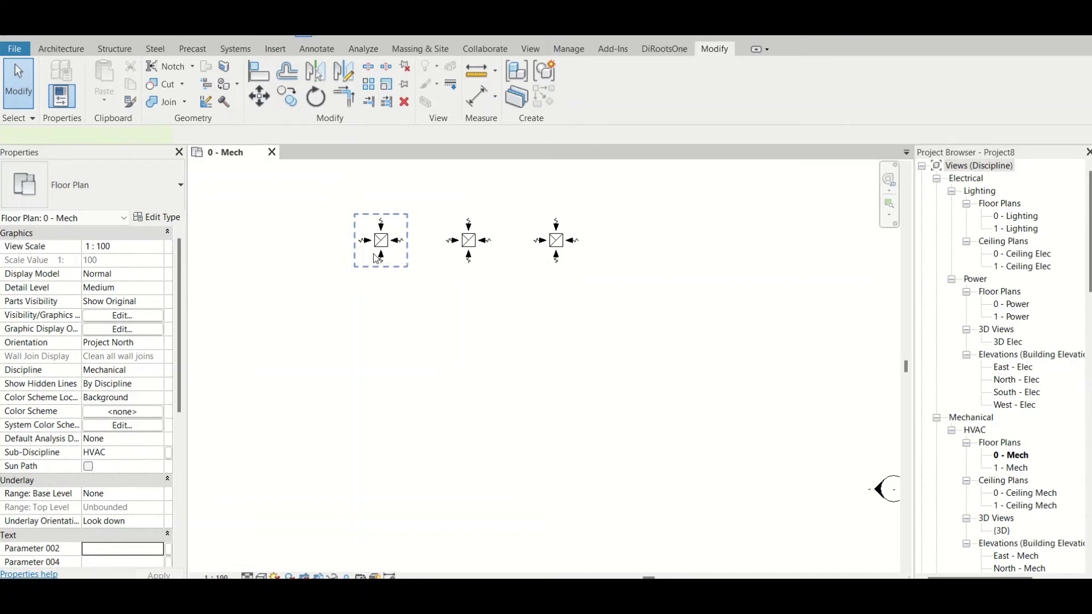
{"action": "left_click", "coordinate": [375, 257]}
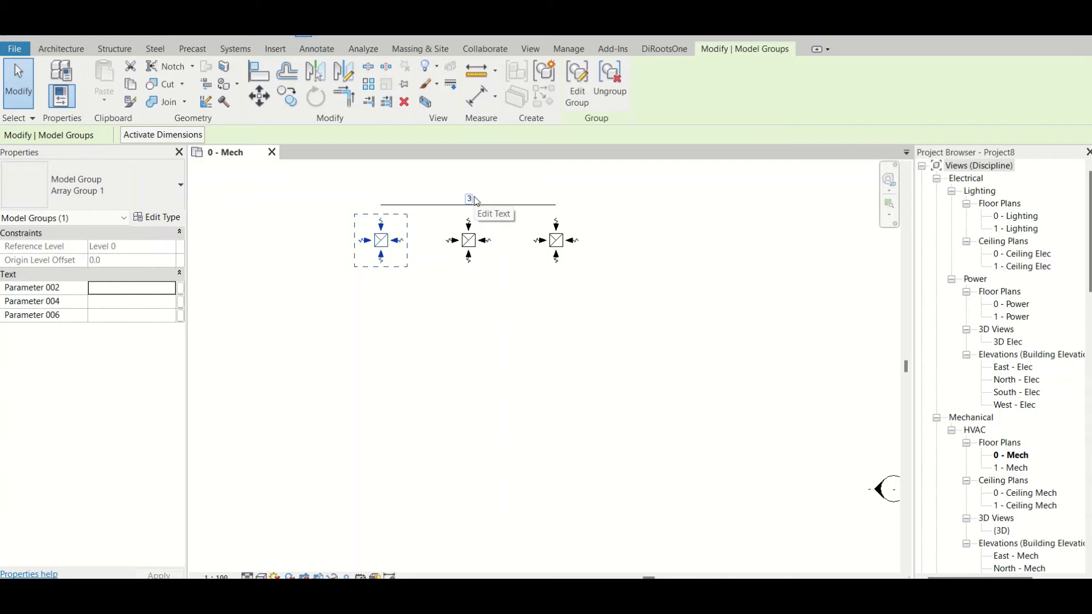
{"action": "right_click", "coordinate": [376, 251]}
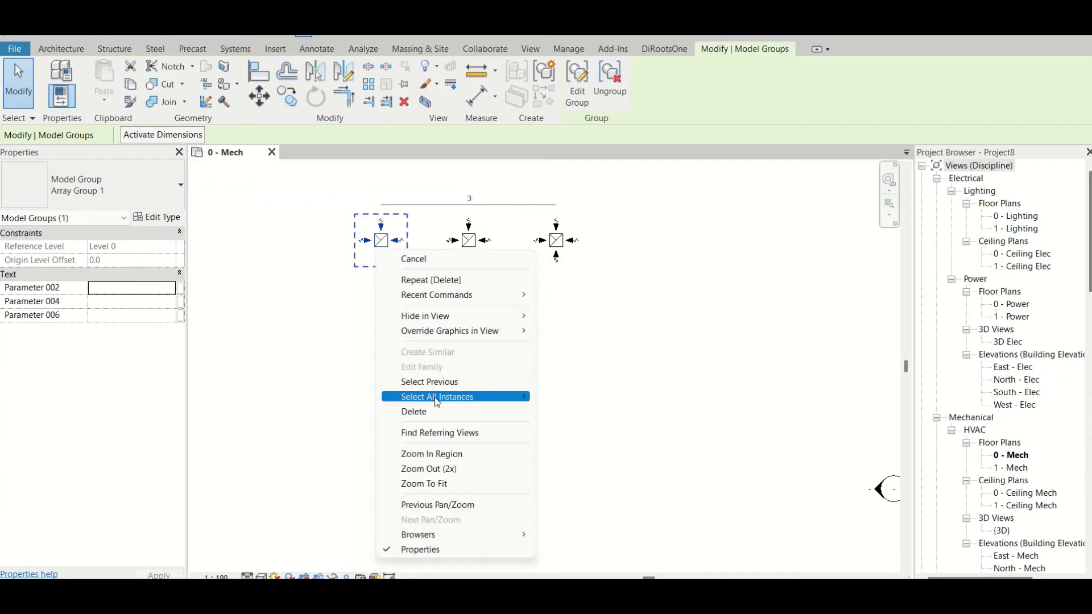
{"action": "mouse_move", "coordinate": [468, 402]}
{"action": "left_click", "coordinate": [586, 396]}
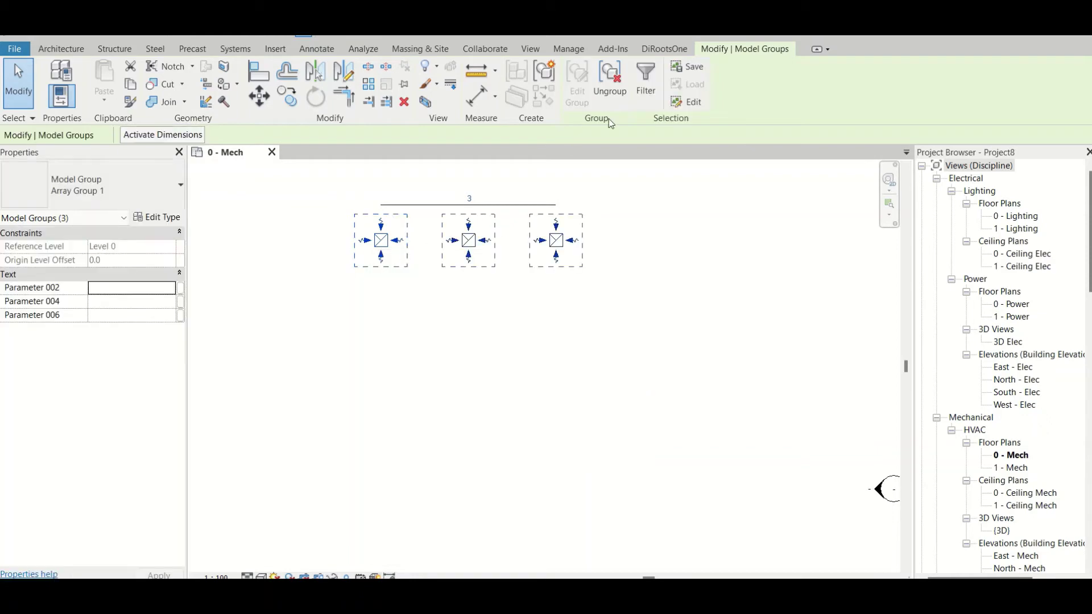
{"action": "left_click", "coordinate": [617, 86]}
{"action": "left_click", "coordinate": [495, 350]}
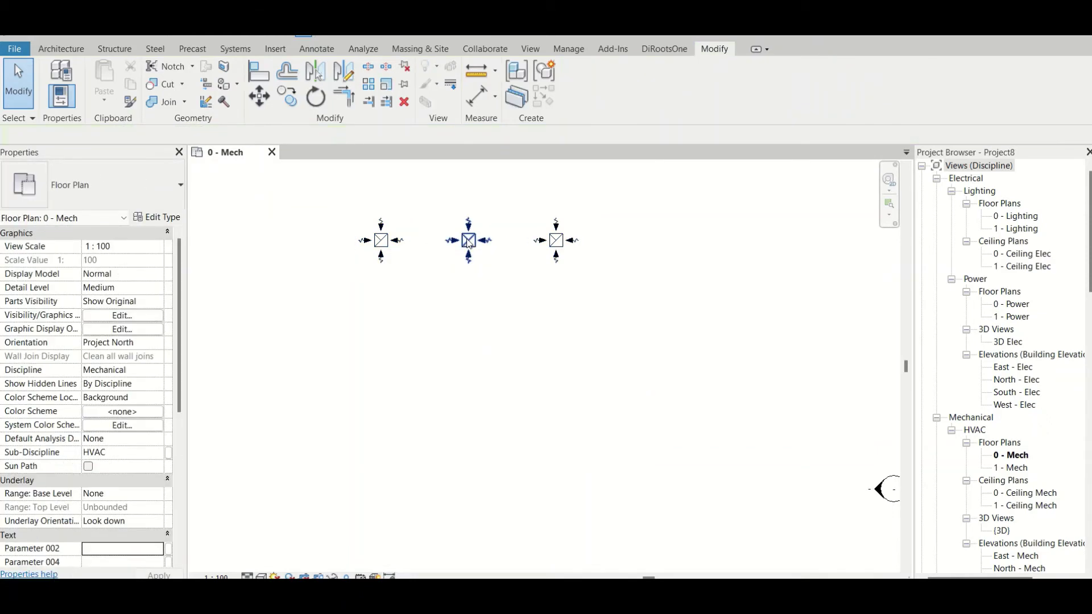
Step: Move the third grille on its own, away from the row to the lower right
{"action": "left_click", "coordinate": [523, 254]}
{"action": "left_click", "coordinate": [556, 256]}
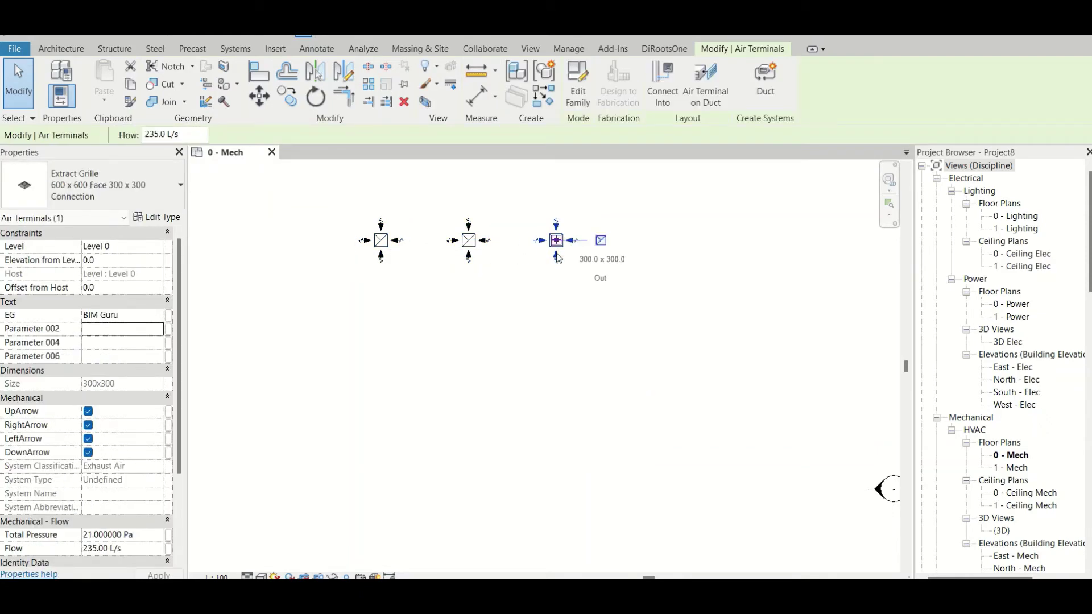
{"action": "left_click_drag", "start_coordinate": [556, 256], "coordinate": [610, 279]}
{"action": "key", "text": "Escape"}
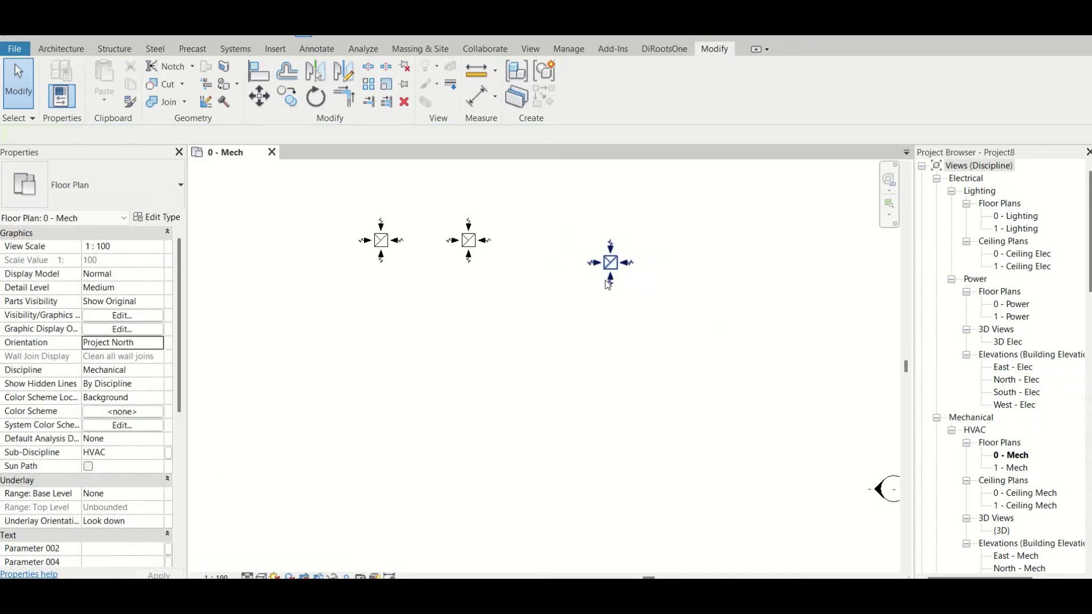
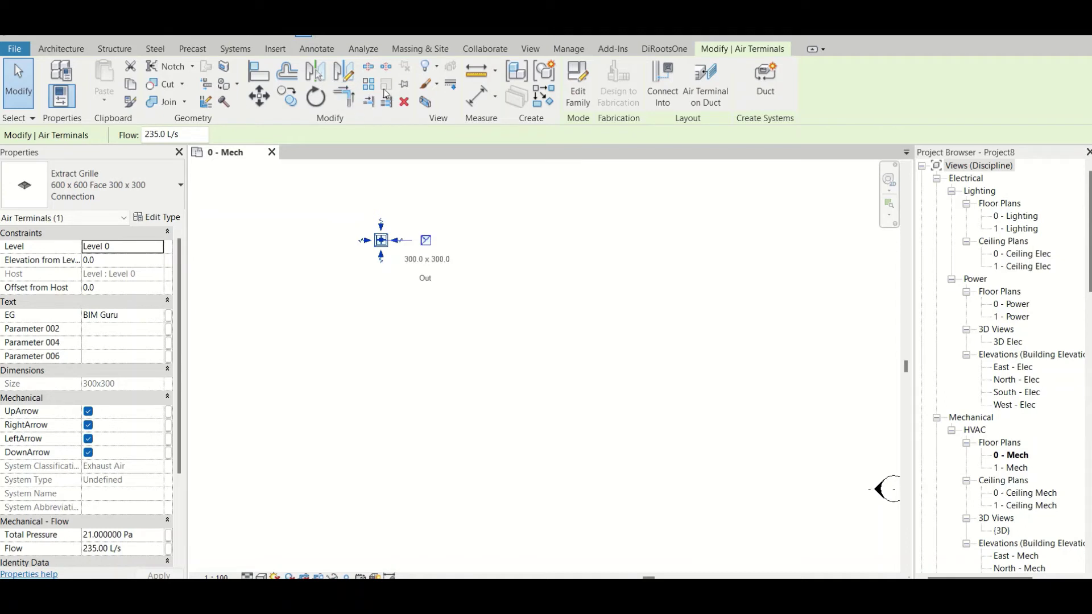
Step: Create a horizontal linear array of the remaining grille with 5 members, placing the last one 30000 from the first
{"action": "left_click", "coordinate": [368, 84]}
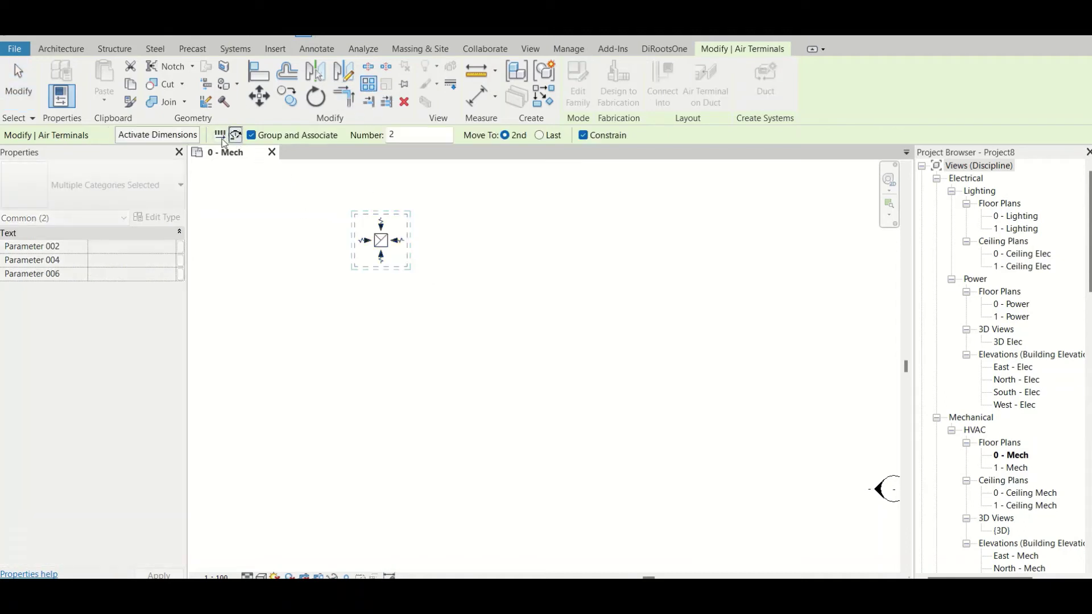
{"action": "double_click", "coordinate": [398, 135]}
{"action": "type", "text": "5"}
{"action": "left_click", "coordinate": [538, 135]}
{"action": "left_click", "coordinate": [380, 244]}
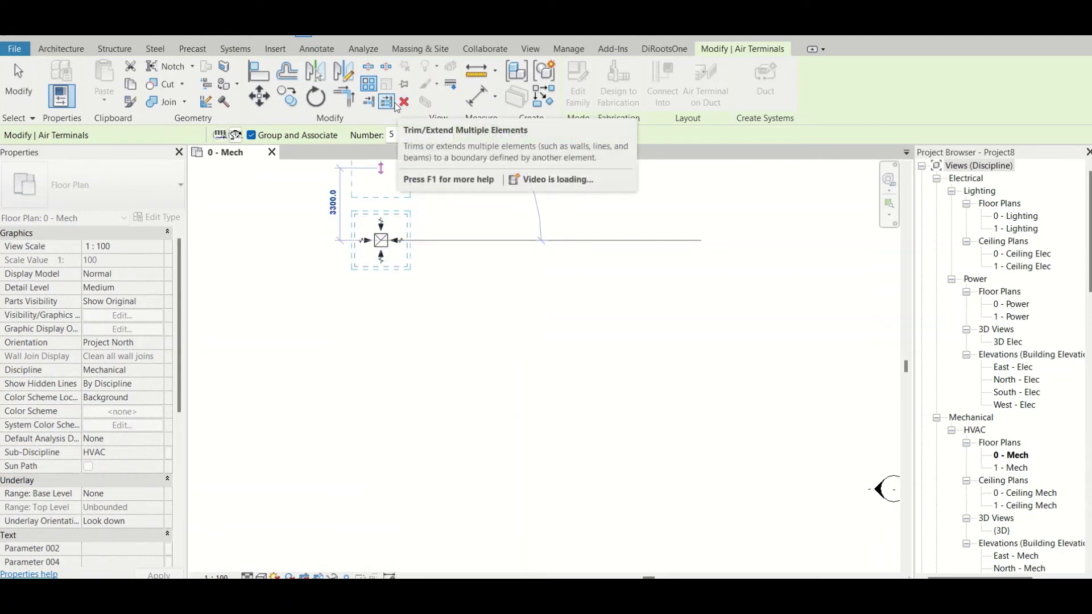
{"action": "middle_click_drag", "start_coordinate": [678, 276], "coordinate": [486, 308]}
{"action": "scroll", "coordinate": [476, 299], "scroll_direction": "down", "scroll_amount": 2}
{"action": "scroll", "coordinate": [476, 299], "scroll_direction": "down", "scroll_amount": 2}
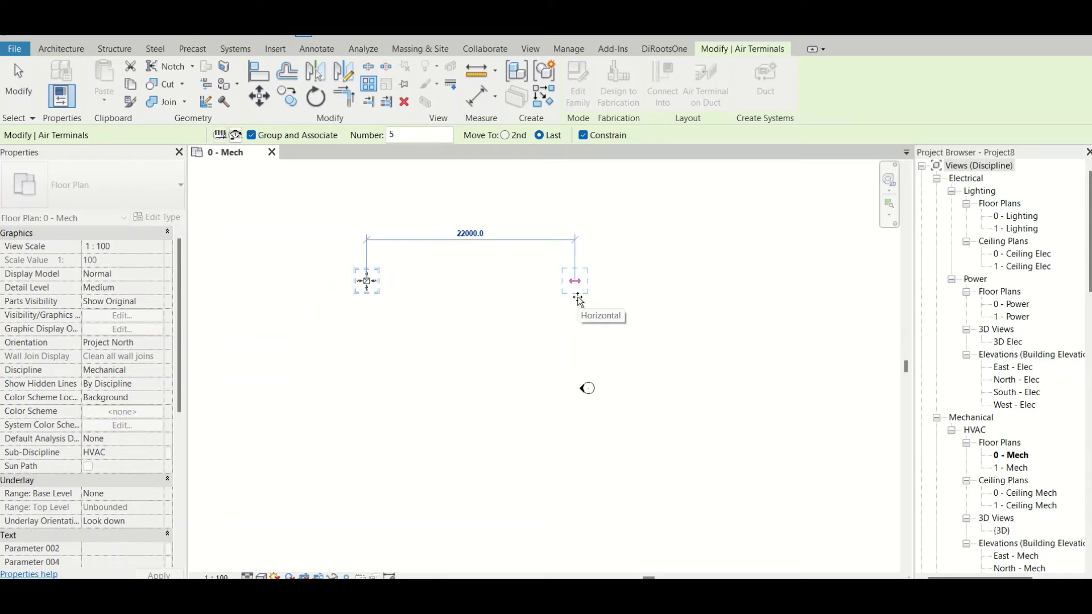
{"action": "type", "text": "30000"}
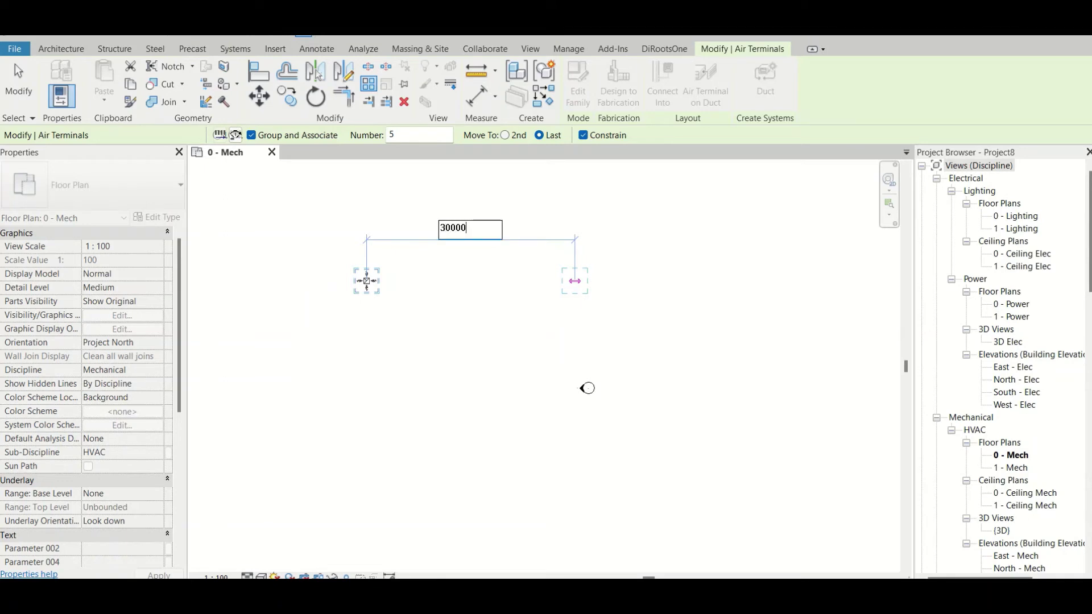
{"action": "key", "text": "Return"}
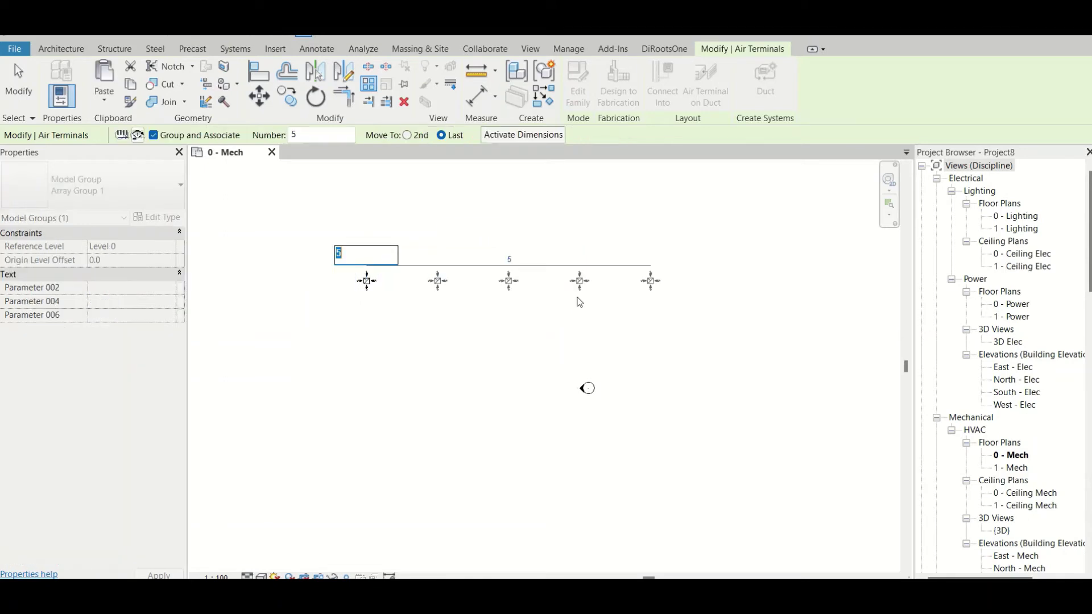
{"action": "key", "text": "Return"}
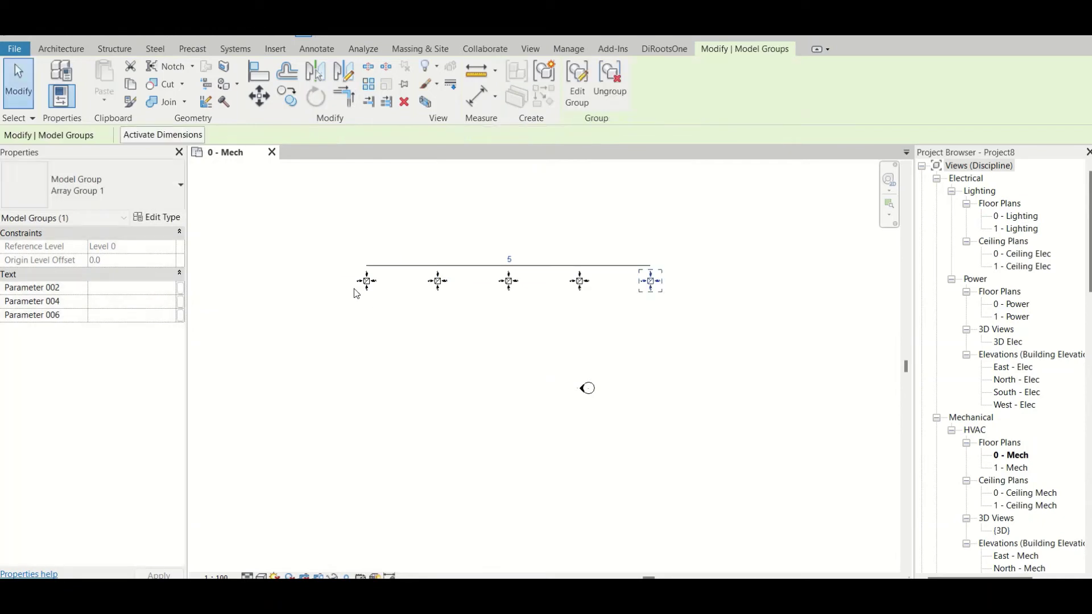
Step: Check the array's overall length with an aligned dimension between the first and last grilles
{"action": "key", "text": "d"}
{"action": "key", "text": "i"}
{"action": "scroll", "coordinate": [368, 295], "scroll_direction": "up", "scroll_amount": 4}
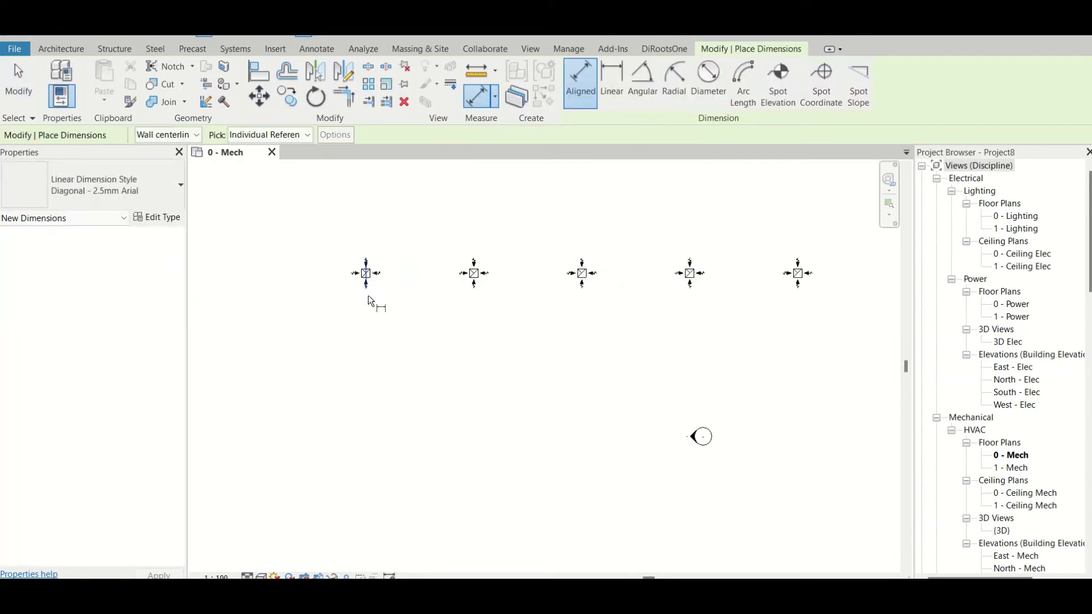
{"action": "left_click", "coordinate": [363, 285]}
{"action": "middle_click_drag", "start_coordinate": [737, 293], "coordinate": [517, 295]}
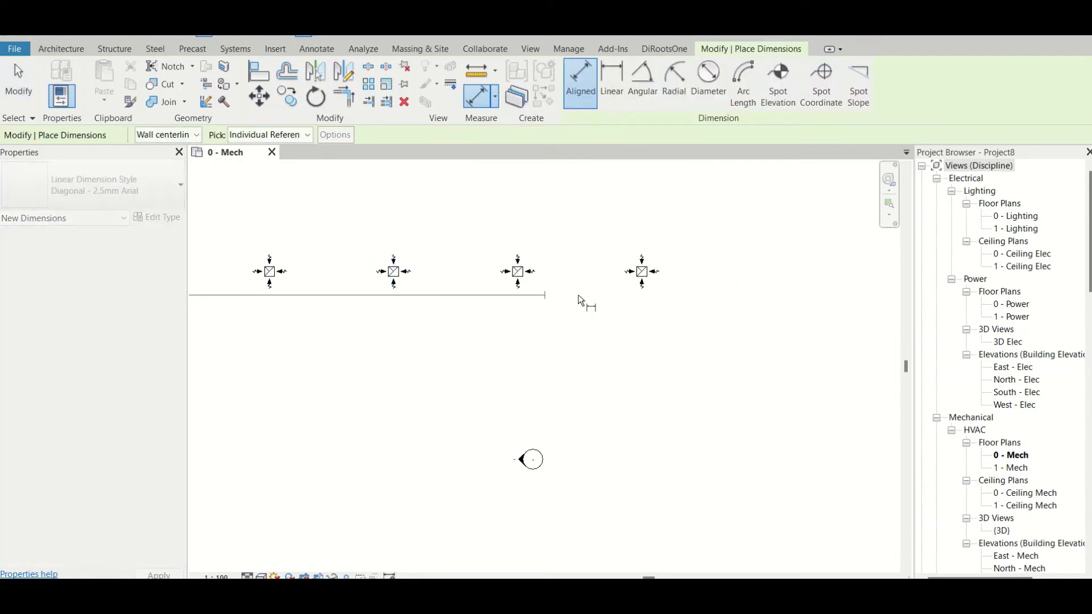
{"action": "left_click", "coordinate": [647, 288]}
{"action": "left_click", "coordinate": [663, 336]}
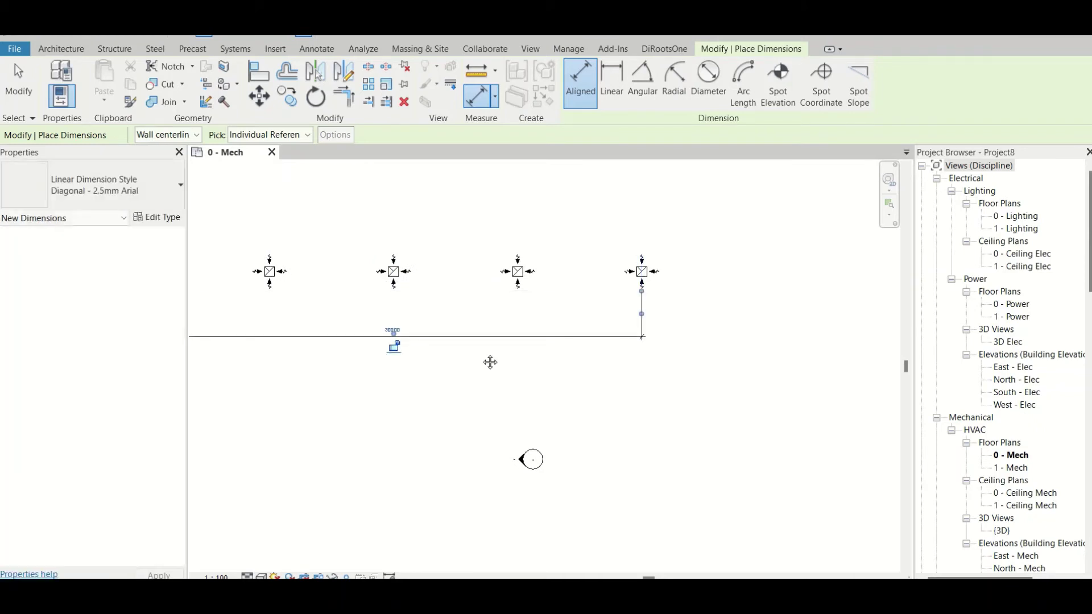
{"action": "middle_click_drag", "start_coordinate": [488, 359], "coordinate": [775, 359]}
{"action": "scroll", "coordinate": [670, 336], "scroll_direction": "up", "scroll_amount": 3}
{"action": "scroll", "coordinate": [669, 335], "scroll_direction": "up", "scroll_amount": 1}
{"action": "scroll", "coordinate": [531, 332], "scroll_direction": "down", "scroll_amount": 2}
{"action": "key", "text": "Escape"}
{"action": "key", "text": "Escape"}
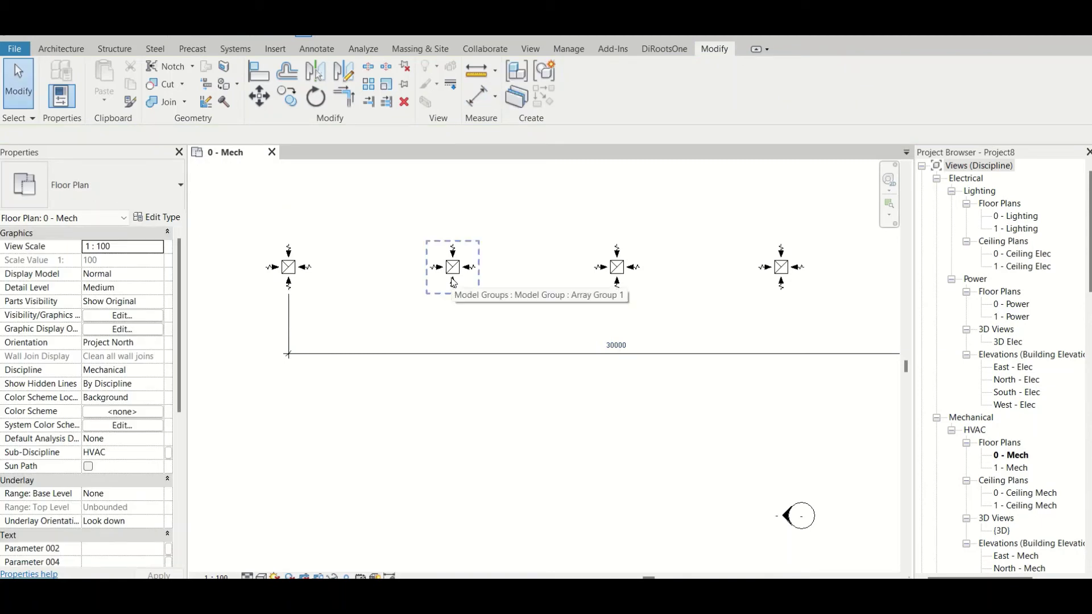
{"action": "scroll", "coordinate": [454, 283], "scroll_direction": "down", "scroll_amount": 2}
{"action": "key", "text": "d"}
{"action": "key", "text": "i"}
{"action": "scroll", "coordinate": [450, 292], "scroll_direction": "up", "scroll_amount": 2}
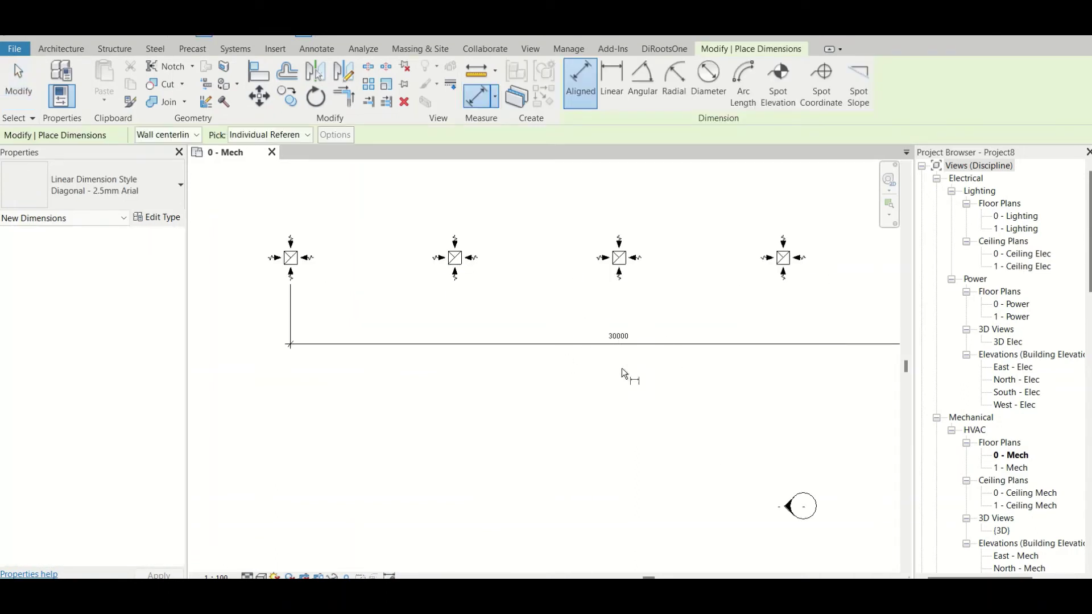
{"action": "scroll", "coordinate": [592, 327], "scroll_direction": "down", "scroll_amount": 2}
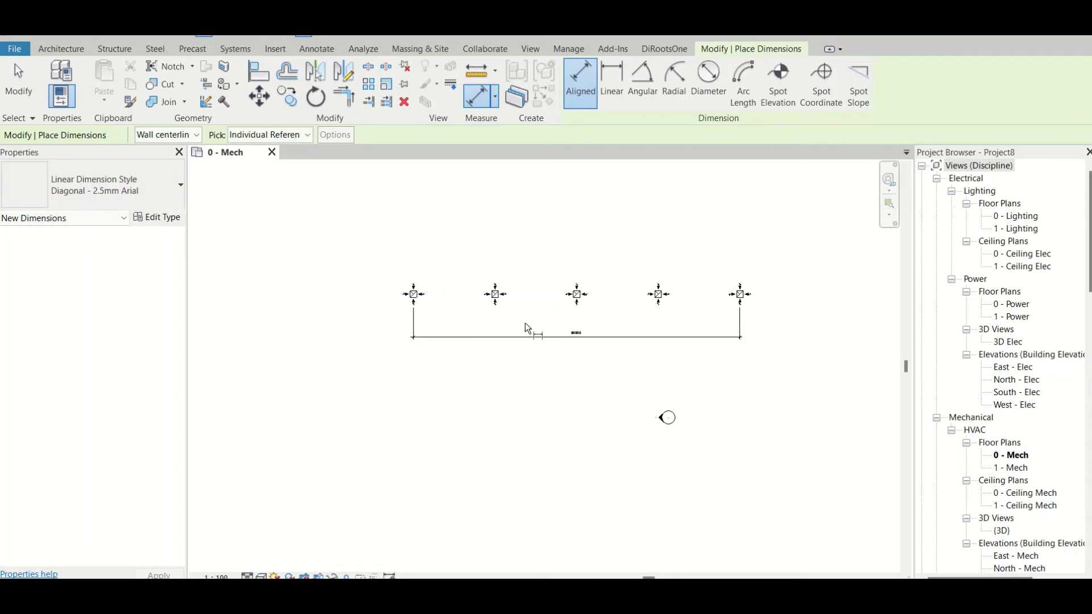
{"action": "key", "text": "Escape"}
{"action": "key", "text": "Escape"}
Step: Delete the overall dimension and the last three grilles of the array
{"action": "left_click", "coordinate": [534, 338]}
{"action": "key", "text": "Delete"}
{"action": "left_click_drag", "start_coordinate": [756, 341], "coordinate": [549, 288]}
{"action": "key", "text": "Delete"}
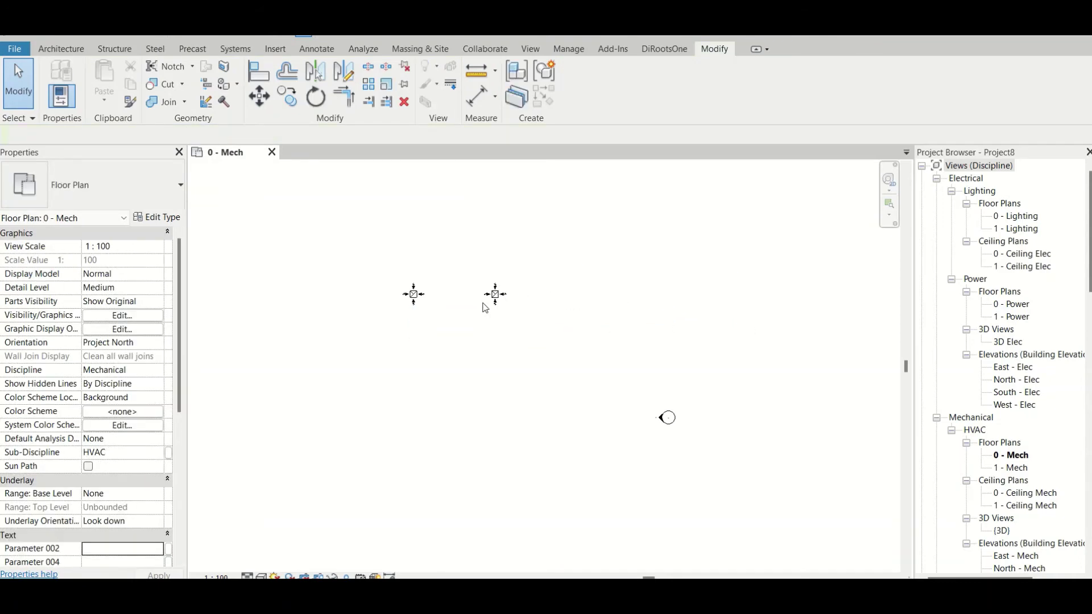
Step: Select all array group instances visible in the view and ungroup the two remaining grilles
{"action": "left_click", "coordinate": [419, 299]}
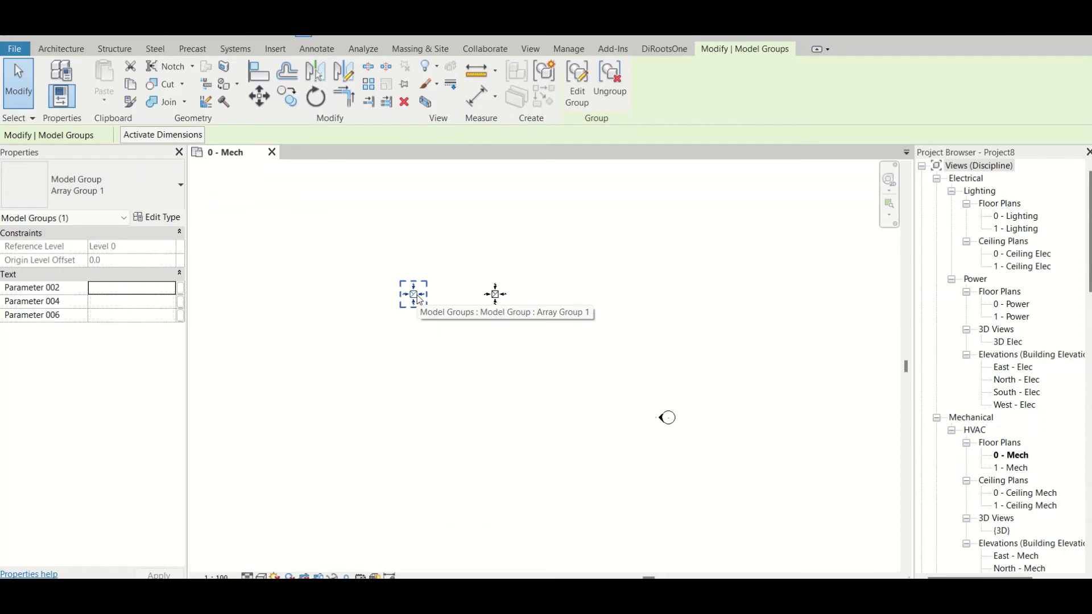
{"action": "scroll", "coordinate": [419, 299], "scroll_direction": "up", "scroll_amount": 1}
{"action": "right_click", "coordinate": [420, 300]}
{"action": "mouse_move", "coordinate": [561, 441]}
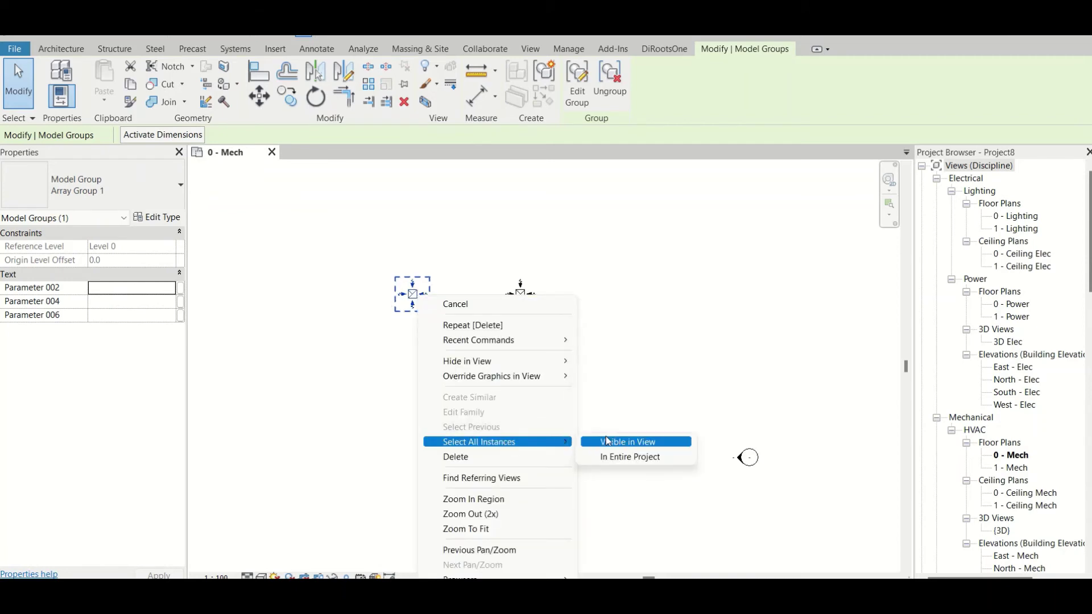
{"action": "left_click", "coordinate": [628, 442]}
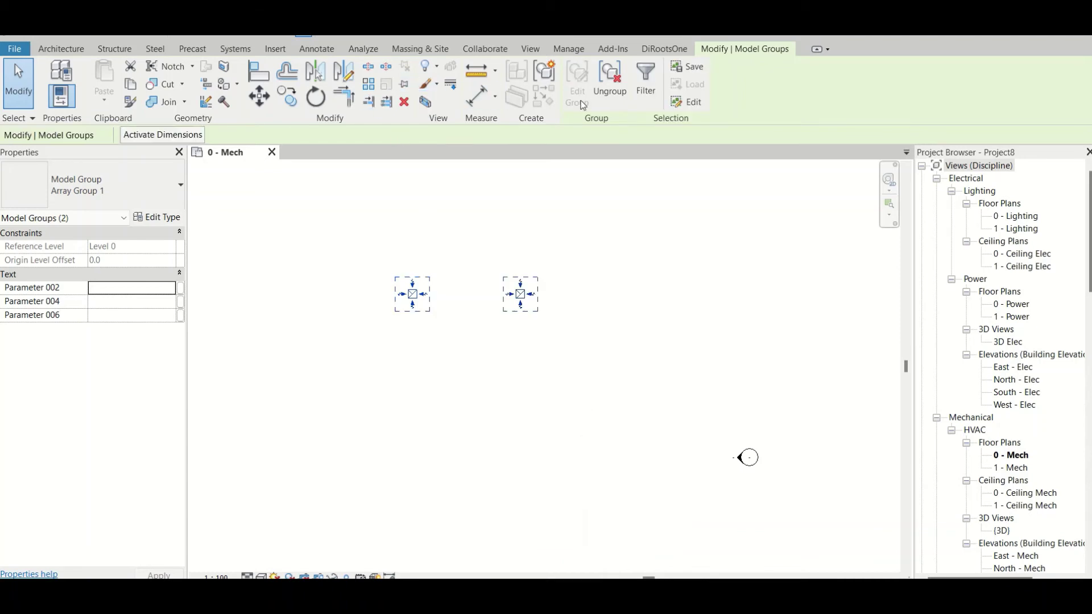
{"action": "left_click", "coordinate": [610, 80]}
{"action": "left_click", "coordinate": [471, 365]}
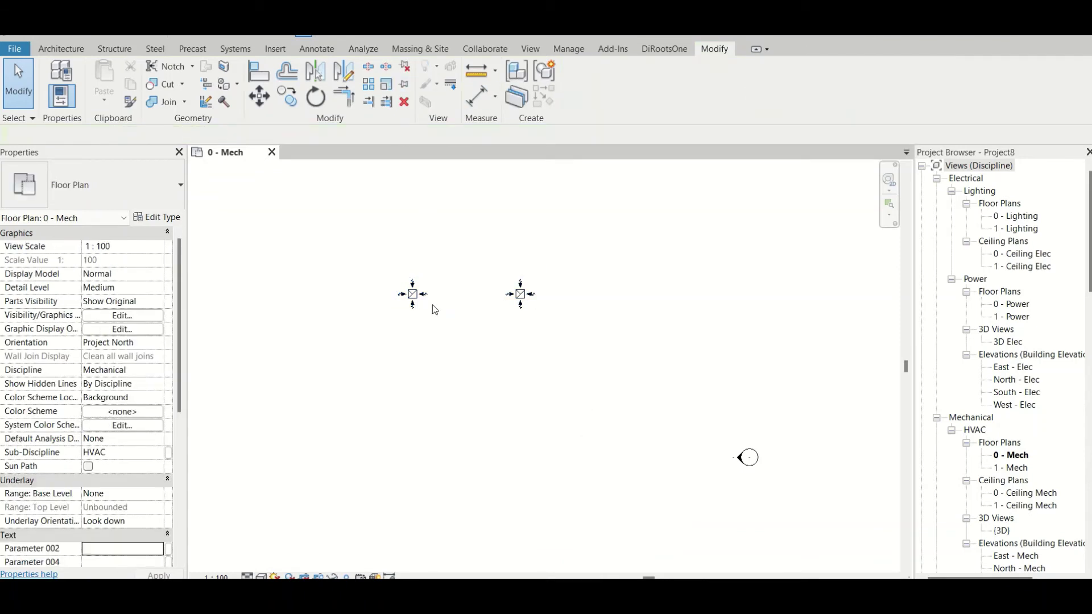
Step: Check that each of the two ungrouped extract grilles can be selected individually
{"action": "scroll", "coordinate": [478, 297], "scroll_direction": "up", "scroll_amount": 5}
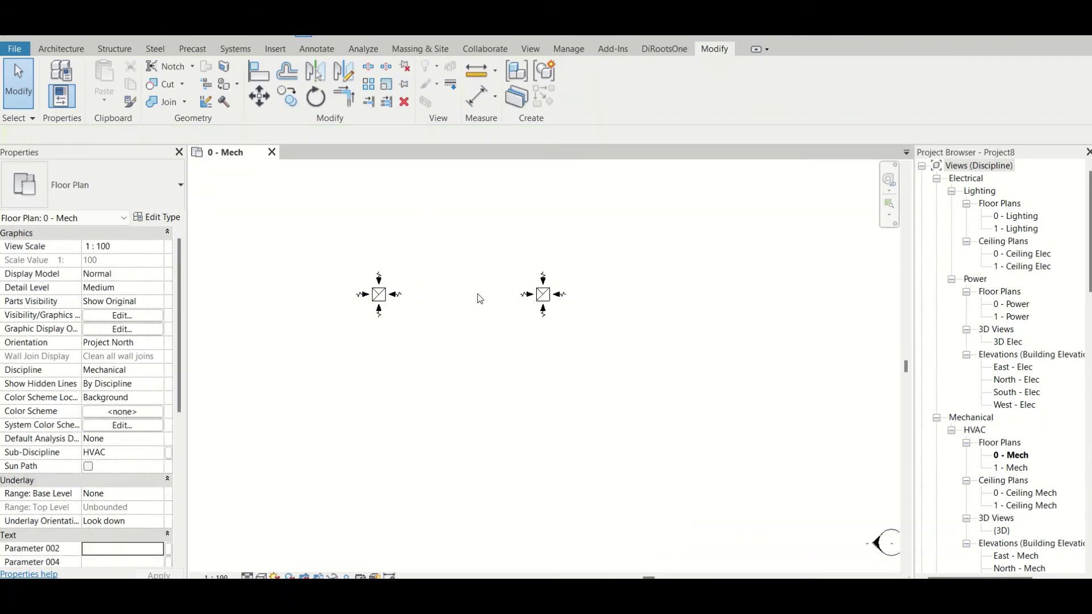
{"action": "left_click", "coordinate": [610, 303]}
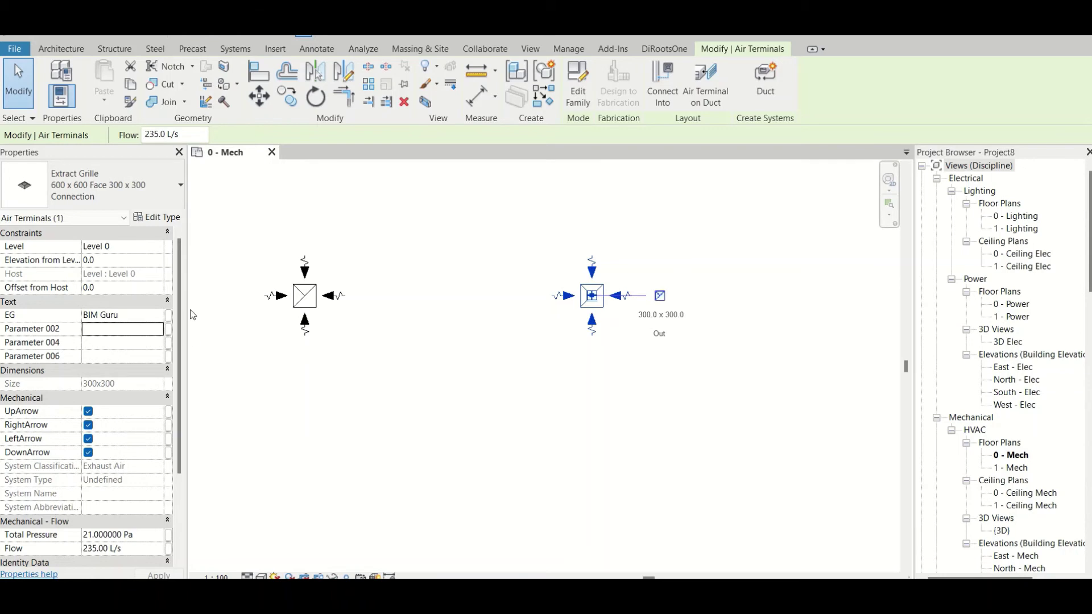
{"action": "left_click", "coordinate": [339, 307]}
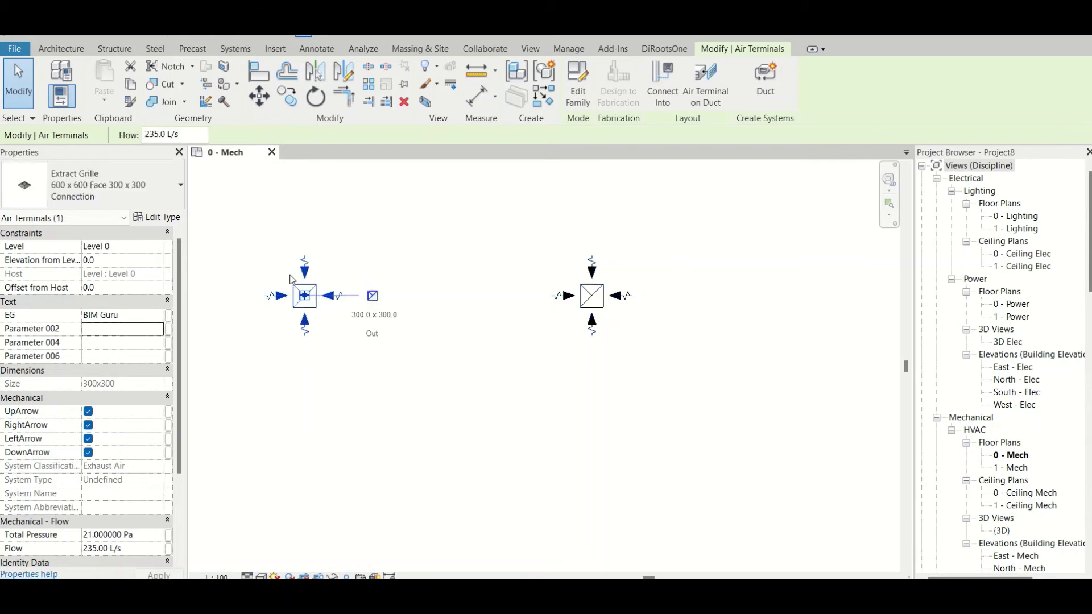
{"action": "middle_click_drag", "start_coordinate": [298, 337], "coordinate": [415, 318]}
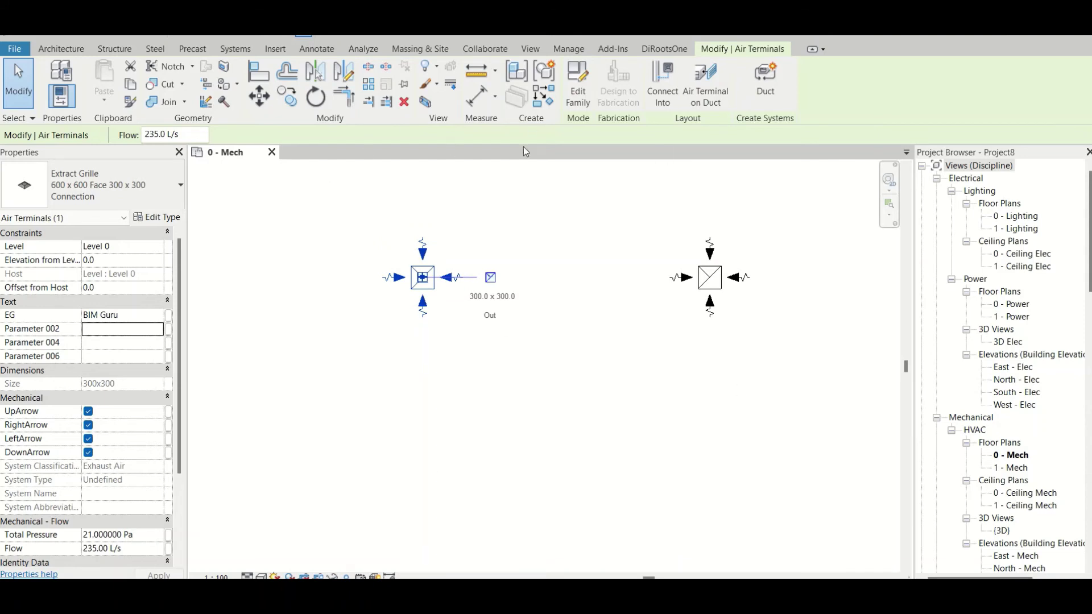
Step: Start a radial array of the right-hand grille and place its center of rotation on the center of the left-hand grille
{"action": "left_click", "coordinate": [706, 281]}
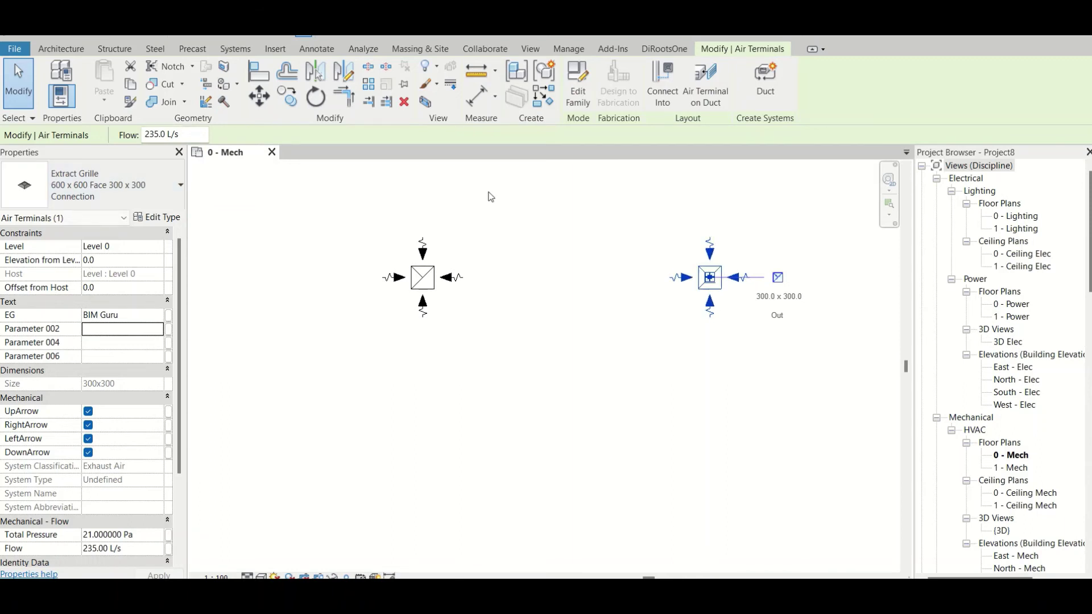
{"action": "left_click", "coordinate": [368, 84]}
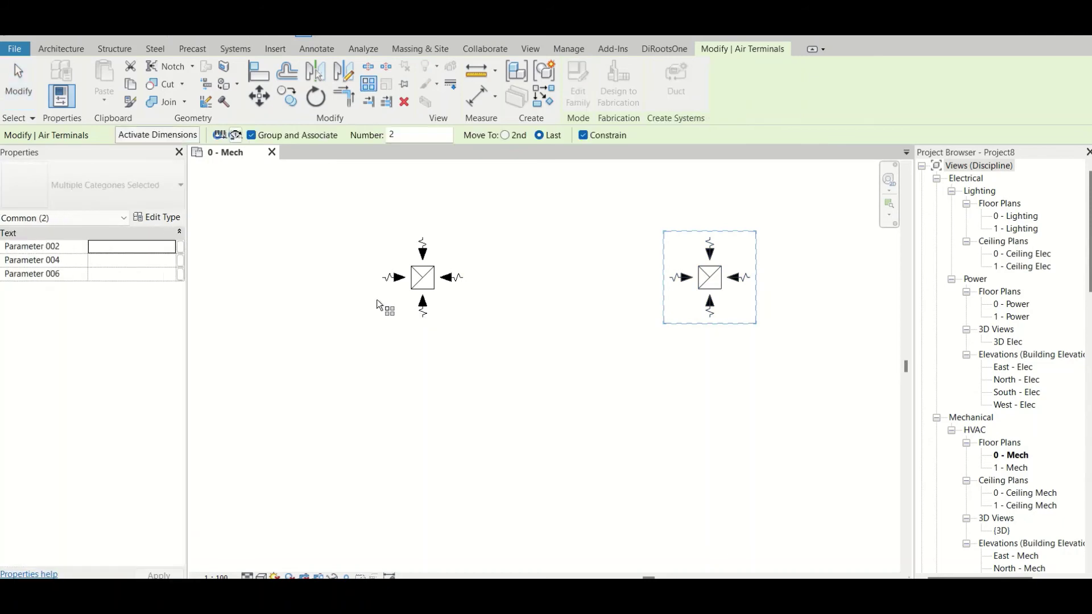
{"action": "left_click", "coordinate": [234, 135]}
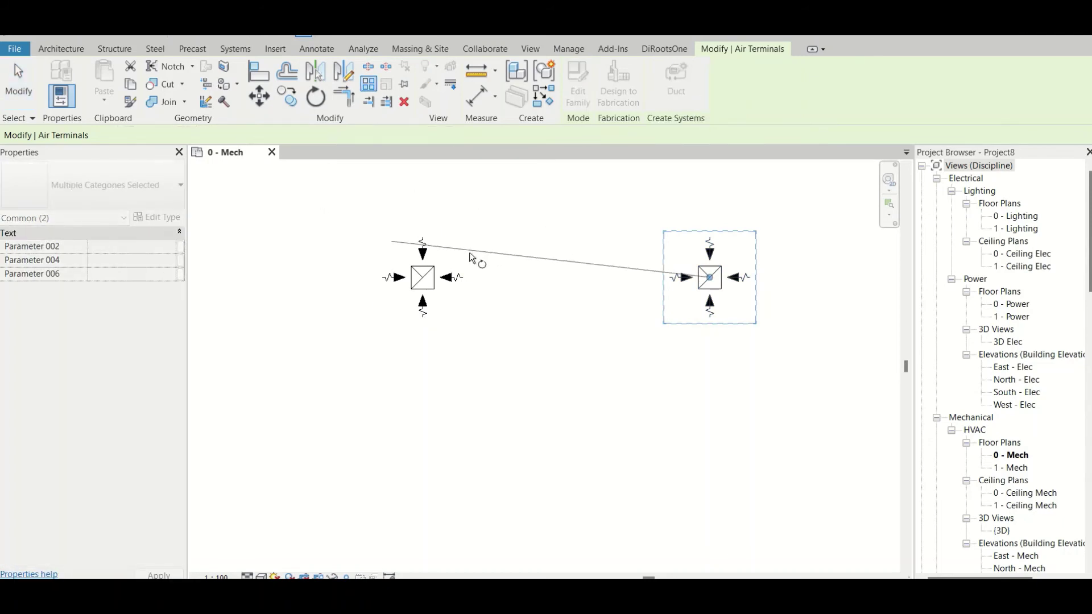
{"action": "key", "text": "Escape"}
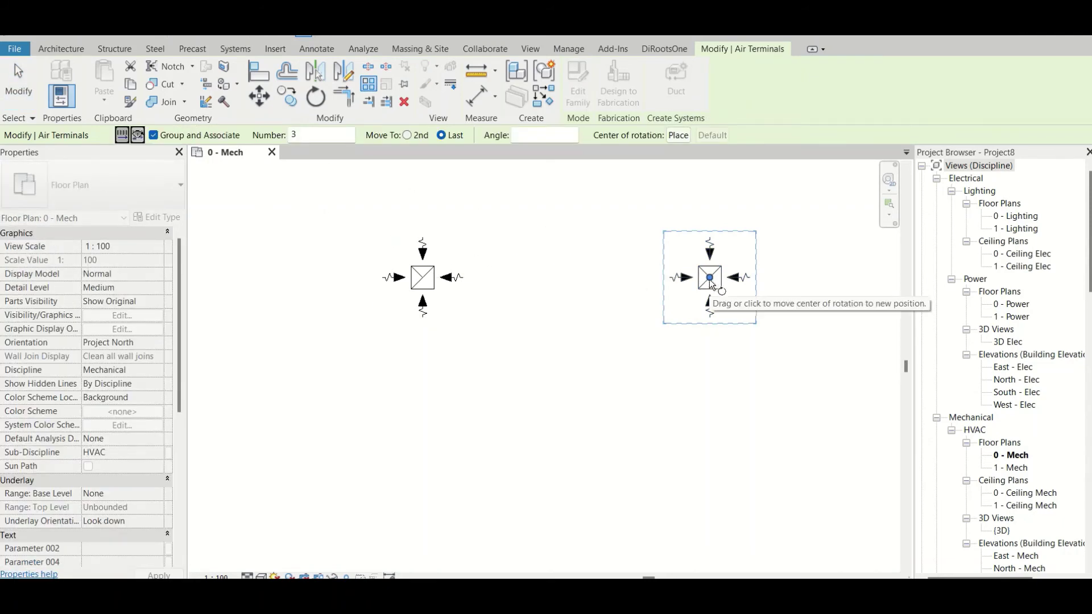
{"action": "left_click_drag", "start_coordinate": [710, 278], "coordinate": [429, 282]}
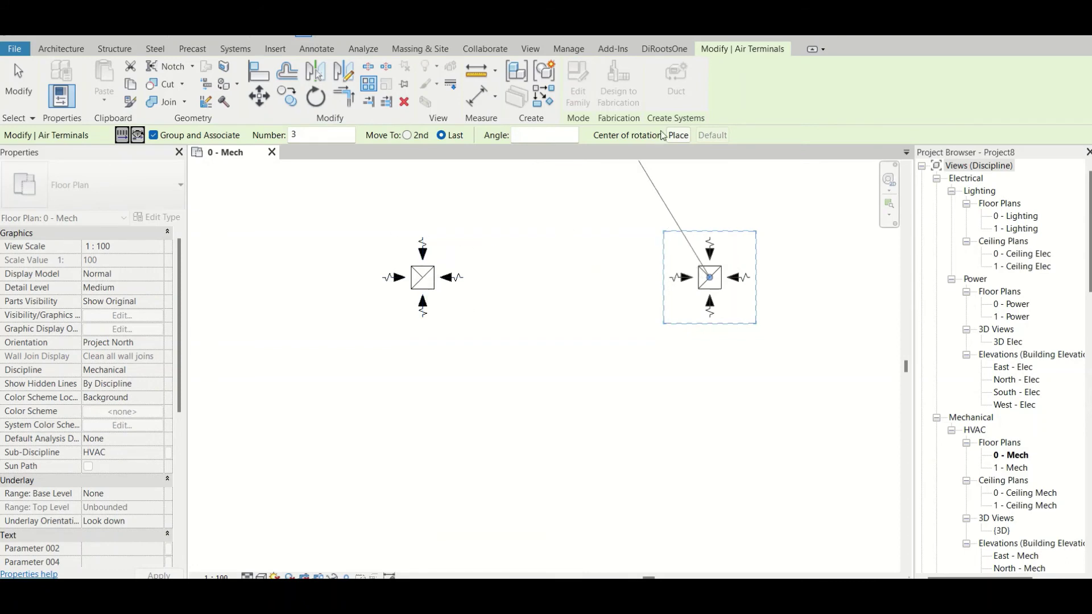
{"action": "left_click", "coordinate": [678, 136]}
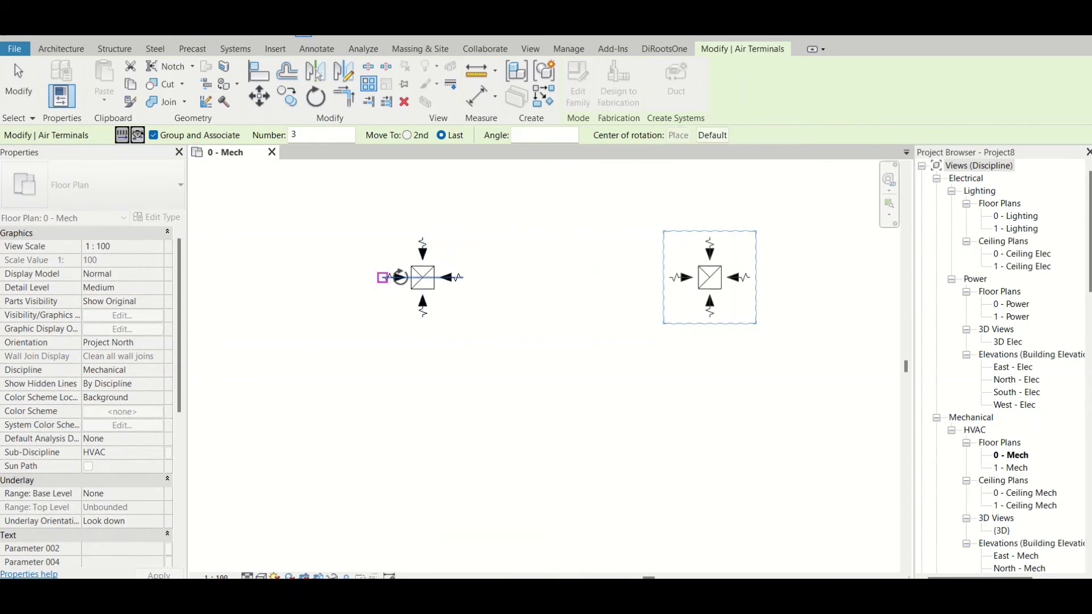
{"action": "left_click", "coordinate": [423, 277]}
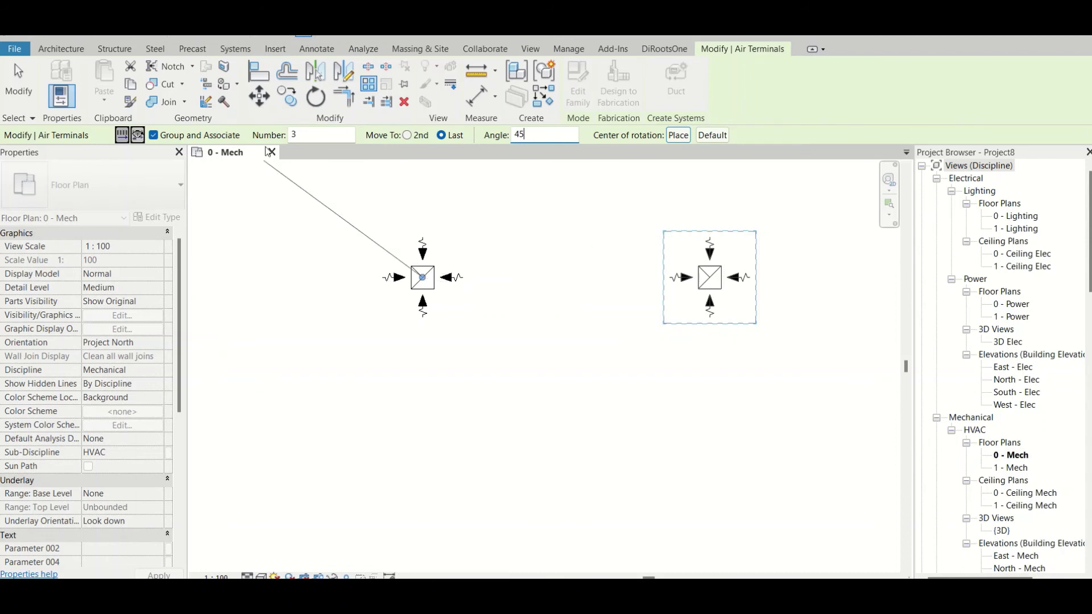
Step: Try the radial array with 8 members and the last one rotated 45° from the first, and undo it
{"action": "left_click", "coordinate": [320, 135]}
{"action": "type", "text": "8"}
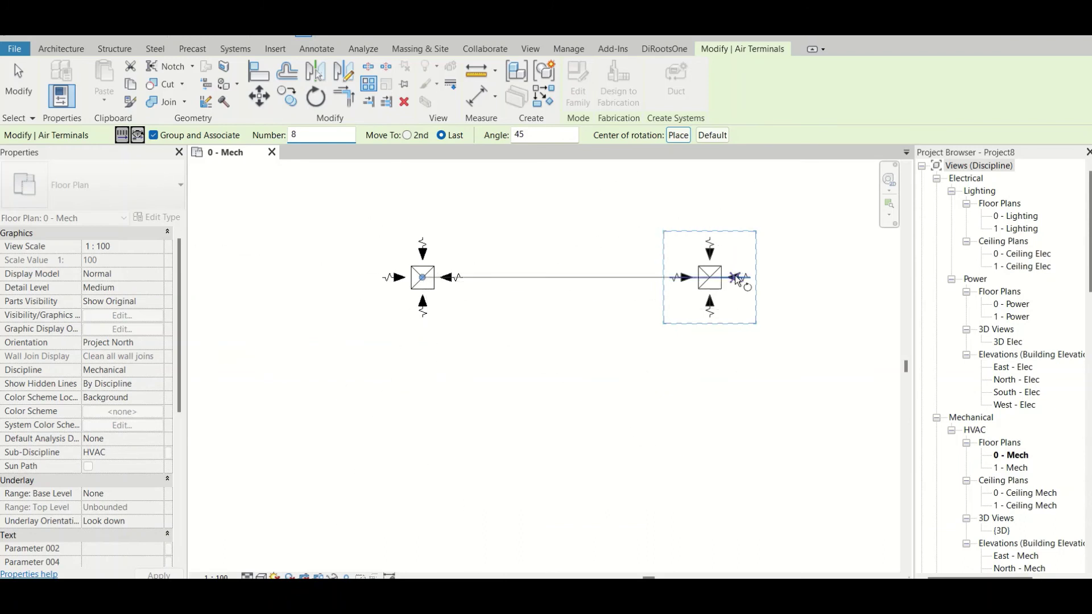
{"action": "left_click", "coordinate": [614, 278]}
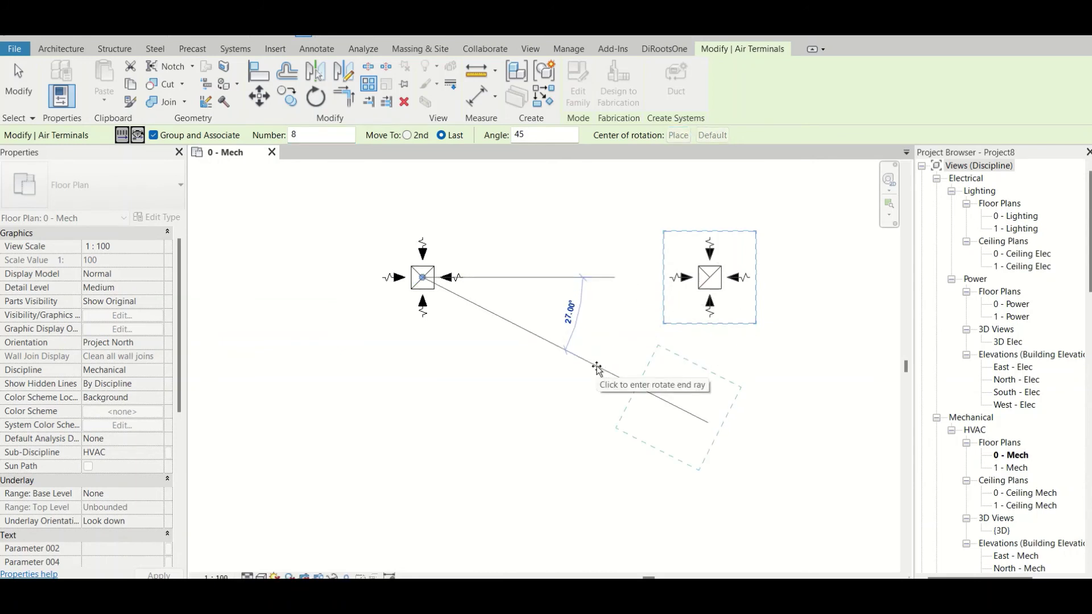
{"action": "type", "text": "45"}
{"action": "key", "text": "Return"}
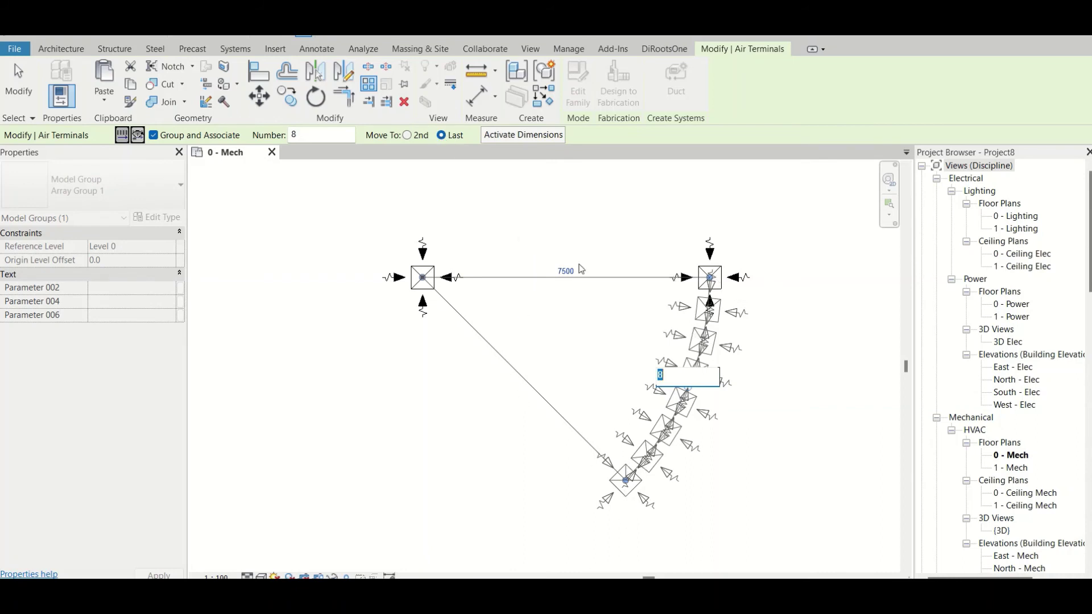
{"action": "key", "text": "Return"}
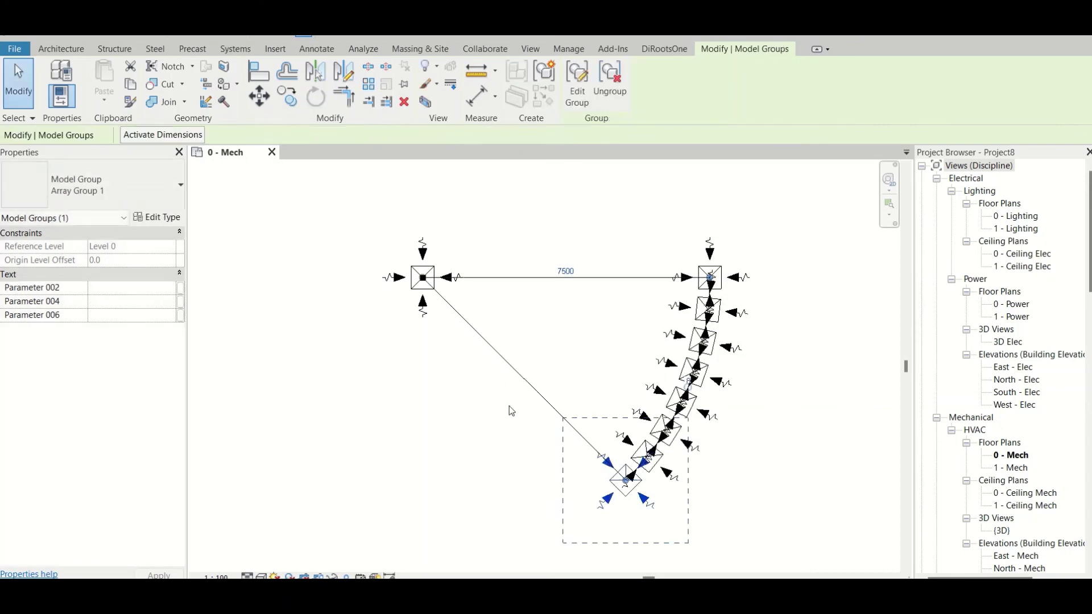
{"action": "key", "text": "ctrl+z"}
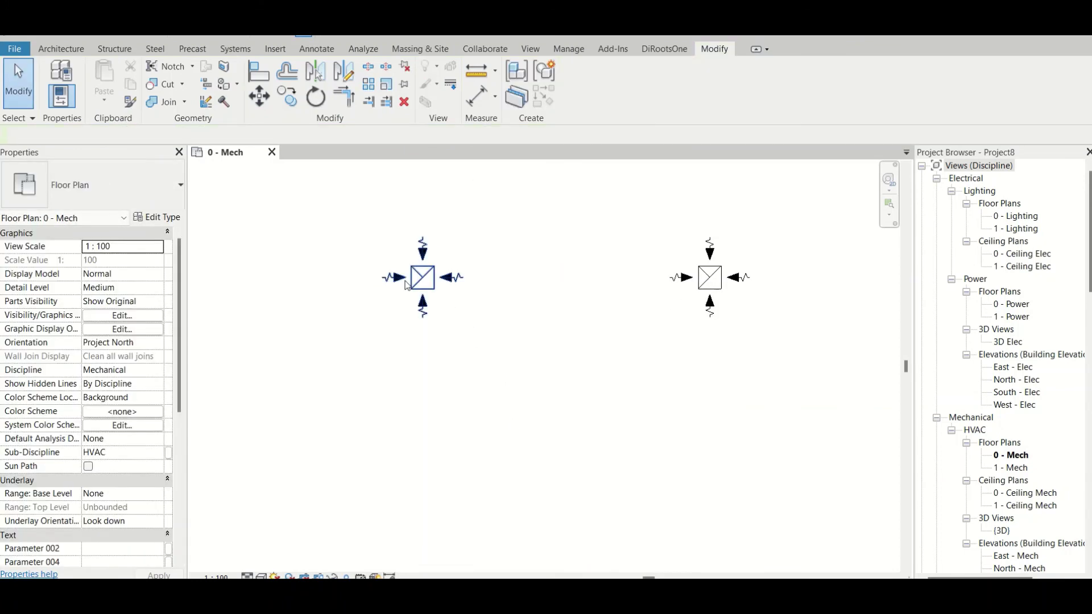
Step: Start a radial array of the right-hand grille around the left-hand grille's center, with the rotation applied to the 2nd member
{"action": "left_click", "coordinate": [422, 277]}
{"action": "left_click", "coordinate": [711, 279]}
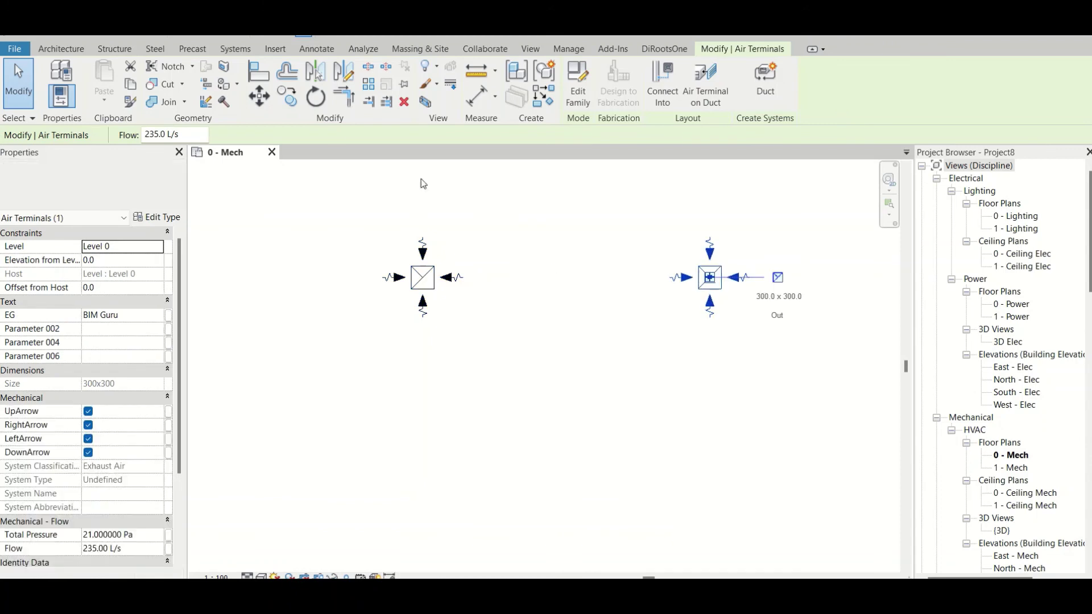
{"action": "key", "text": "a"}
{"action": "key", "text": "r"}
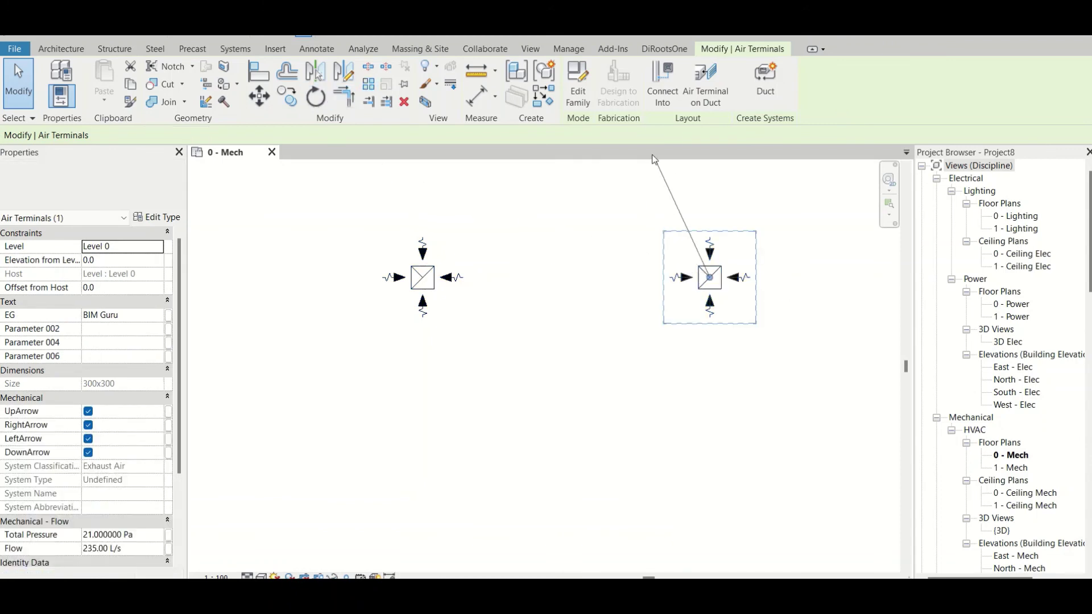
{"action": "left_click_drag", "start_coordinate": [710, 277], "coordinate": [422, 278]}
{"action": "left_click", "coordinate": [408, 135]}
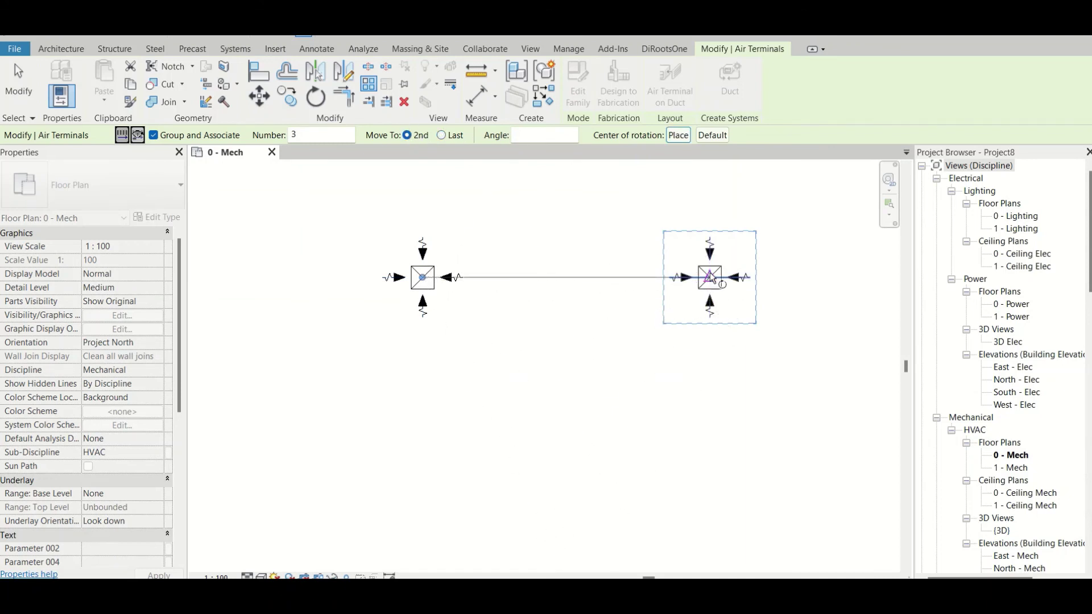
Step: Complete the radial array with 8 grilles spaced 45° apart in a full circle around the central grille
{"action": "left_click", "coordinate": [522, 135]}
{"action": "type", "text": "45"}
{"action": "key", "text": "Tab"}
{"action": "type", "text": "8"}
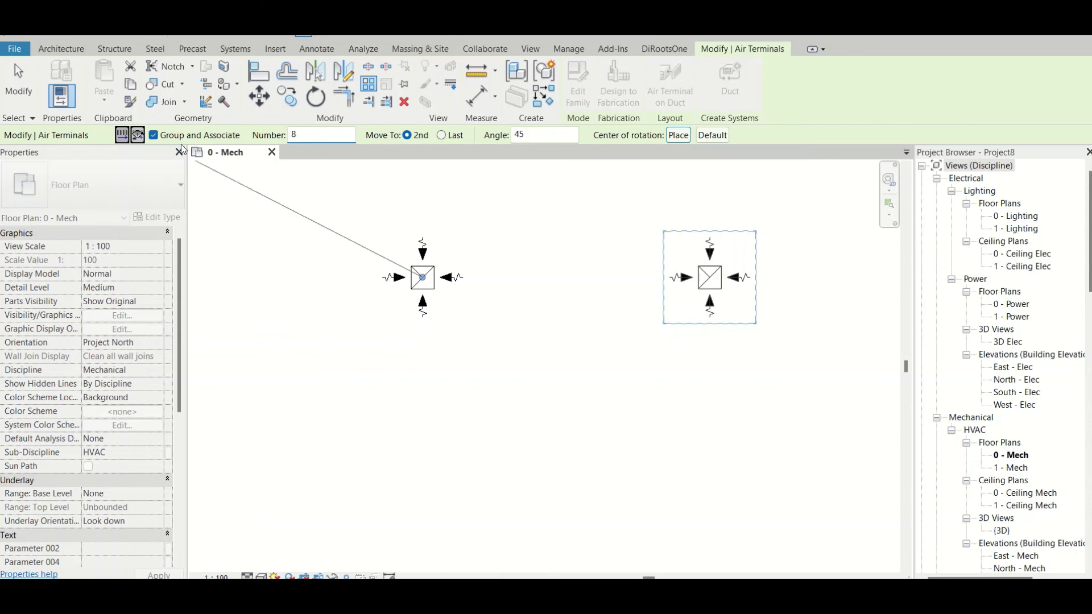
{"action": "left_click", "coordinate": [723, 277]}
{"action": "type", "text": "45"}
{"action": "key", "text": "Return"}
{"action": "scroll", "coordinate": [694, 410], "scroll_direction": "down", "scroll_amount": 4}
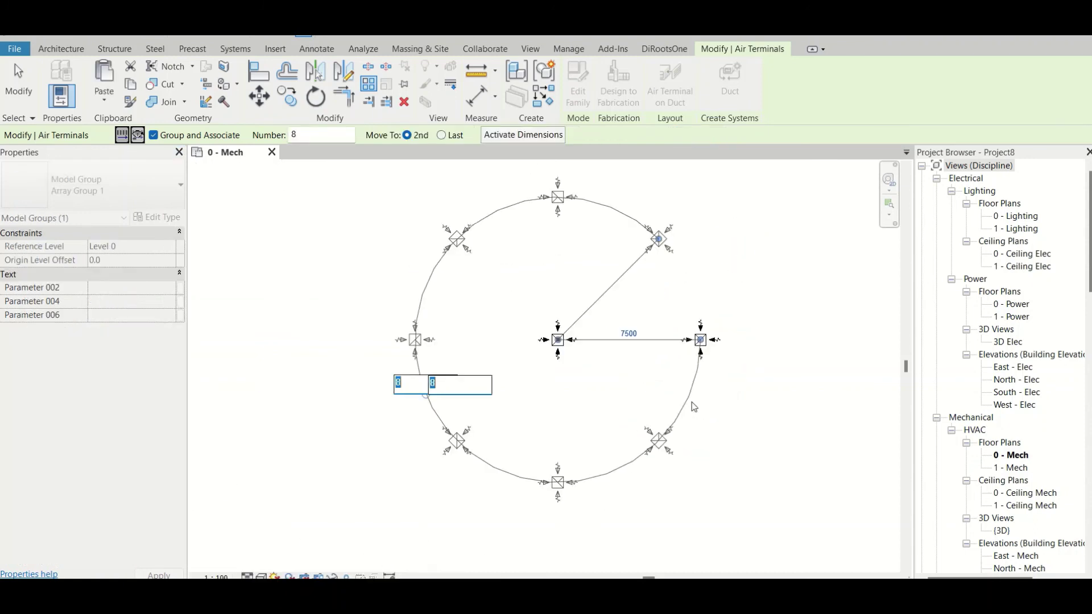
{"action": "key", "text": "Return"}
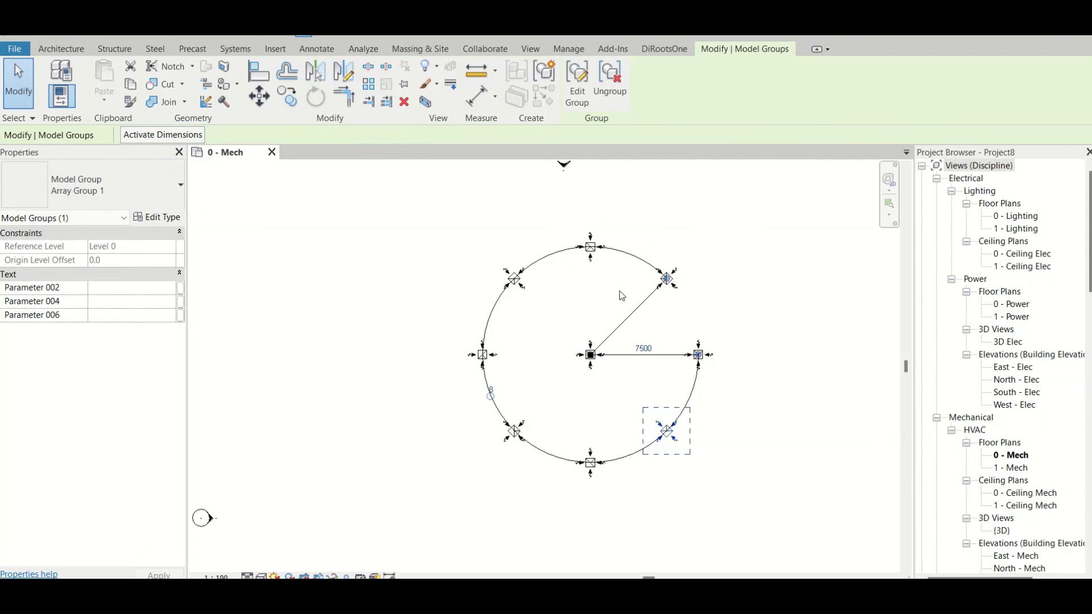
{"action": "left_click", "coordinate": [367, 278]}
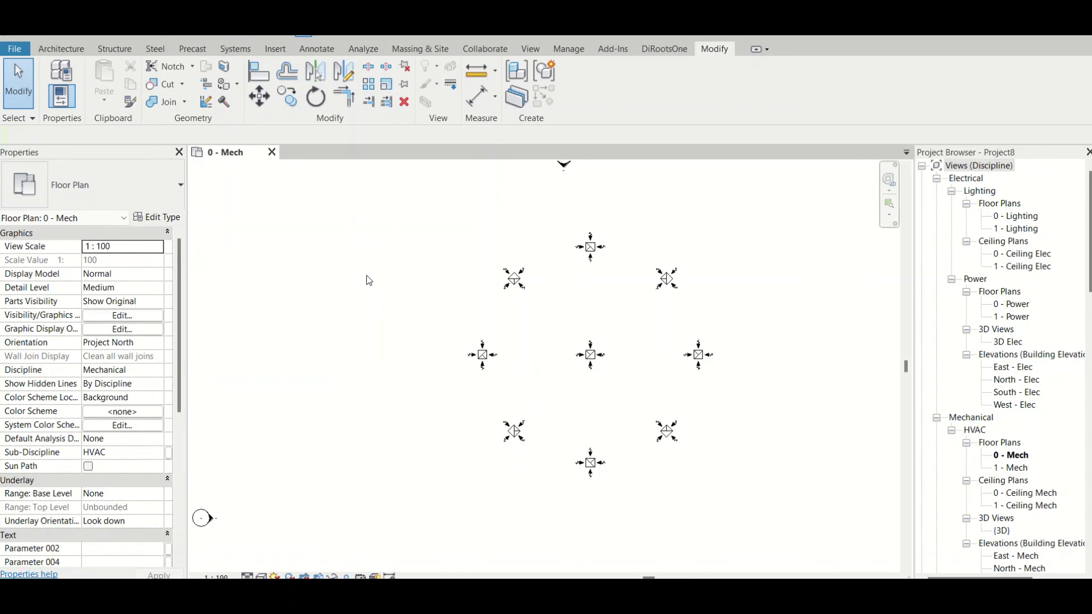
Step: Set the radius of the radial grille array to 2000
{"action": "left_click", "coordinate": [516, 282]}
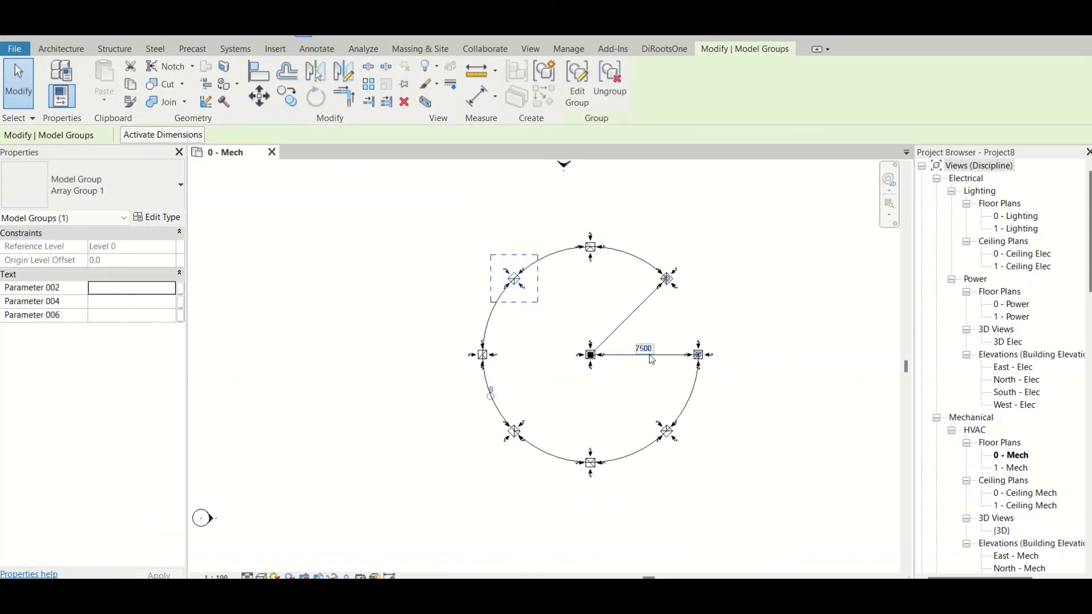
{"action": "left_click", "coordinate": [646, 349]}
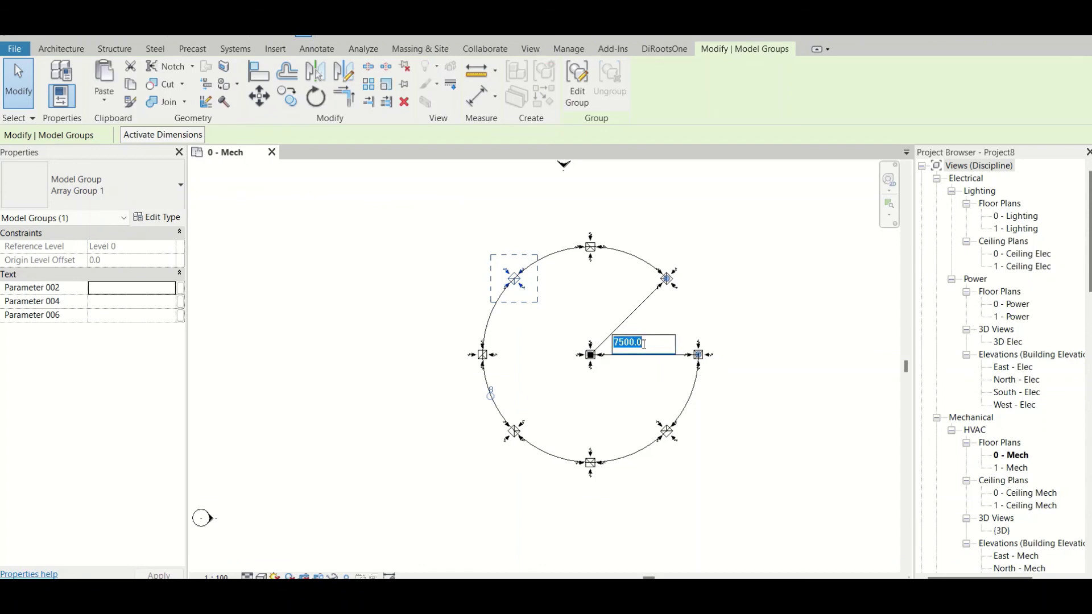
{"action": "type", "text": "2"}
{"action": "key", "text": "BackSpace"}
{"action": "type", "text": "2000"}
{"action": "key", "text": "Return"}
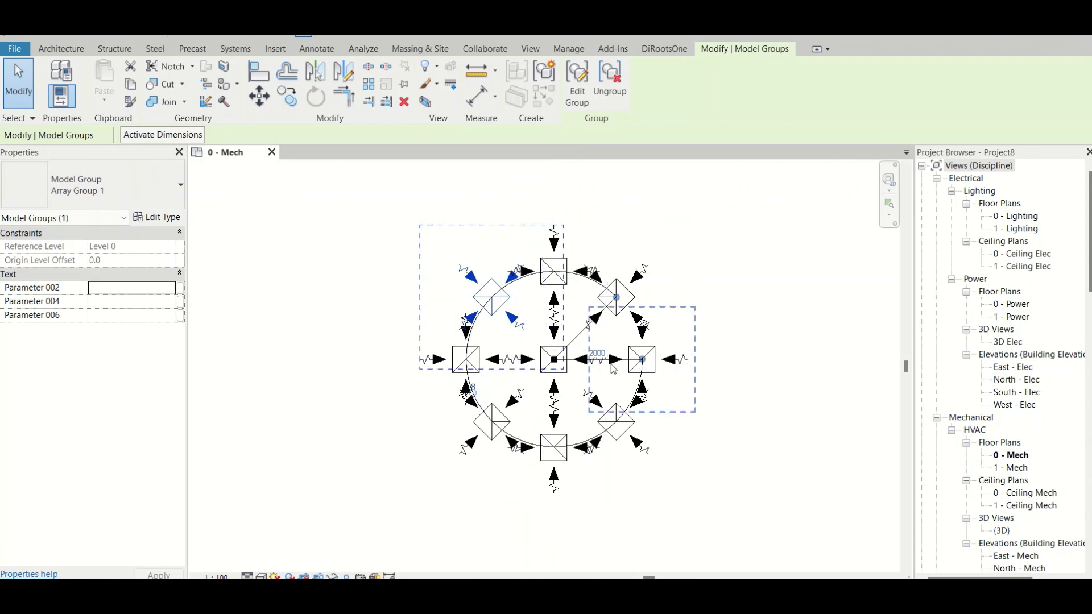
{"action": "scroll", "coordinate": [611, 364], "scroll_direction": "up", "scroll_amount": 4}
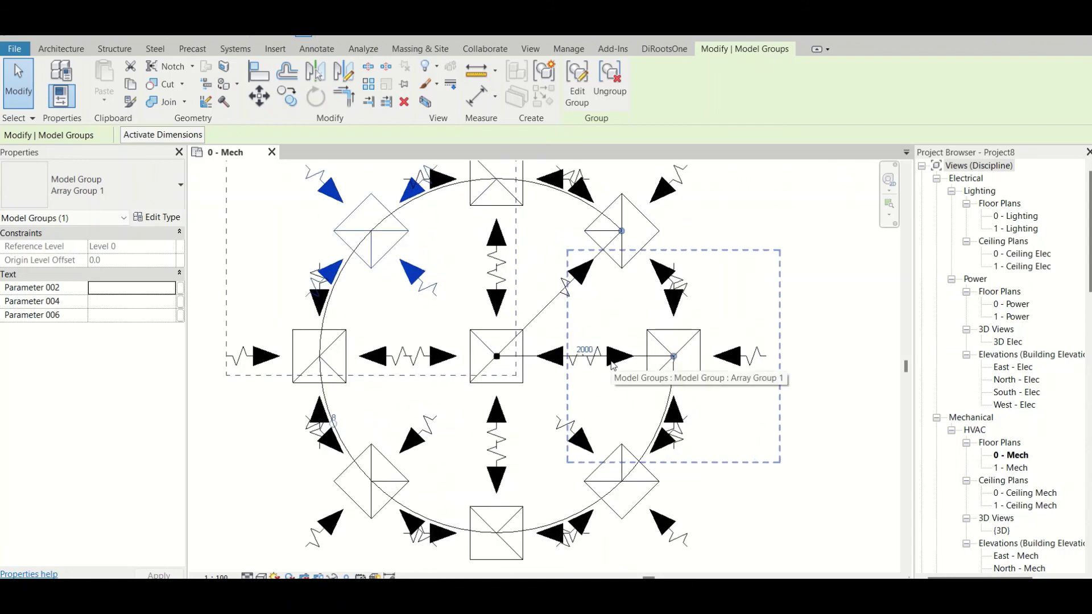